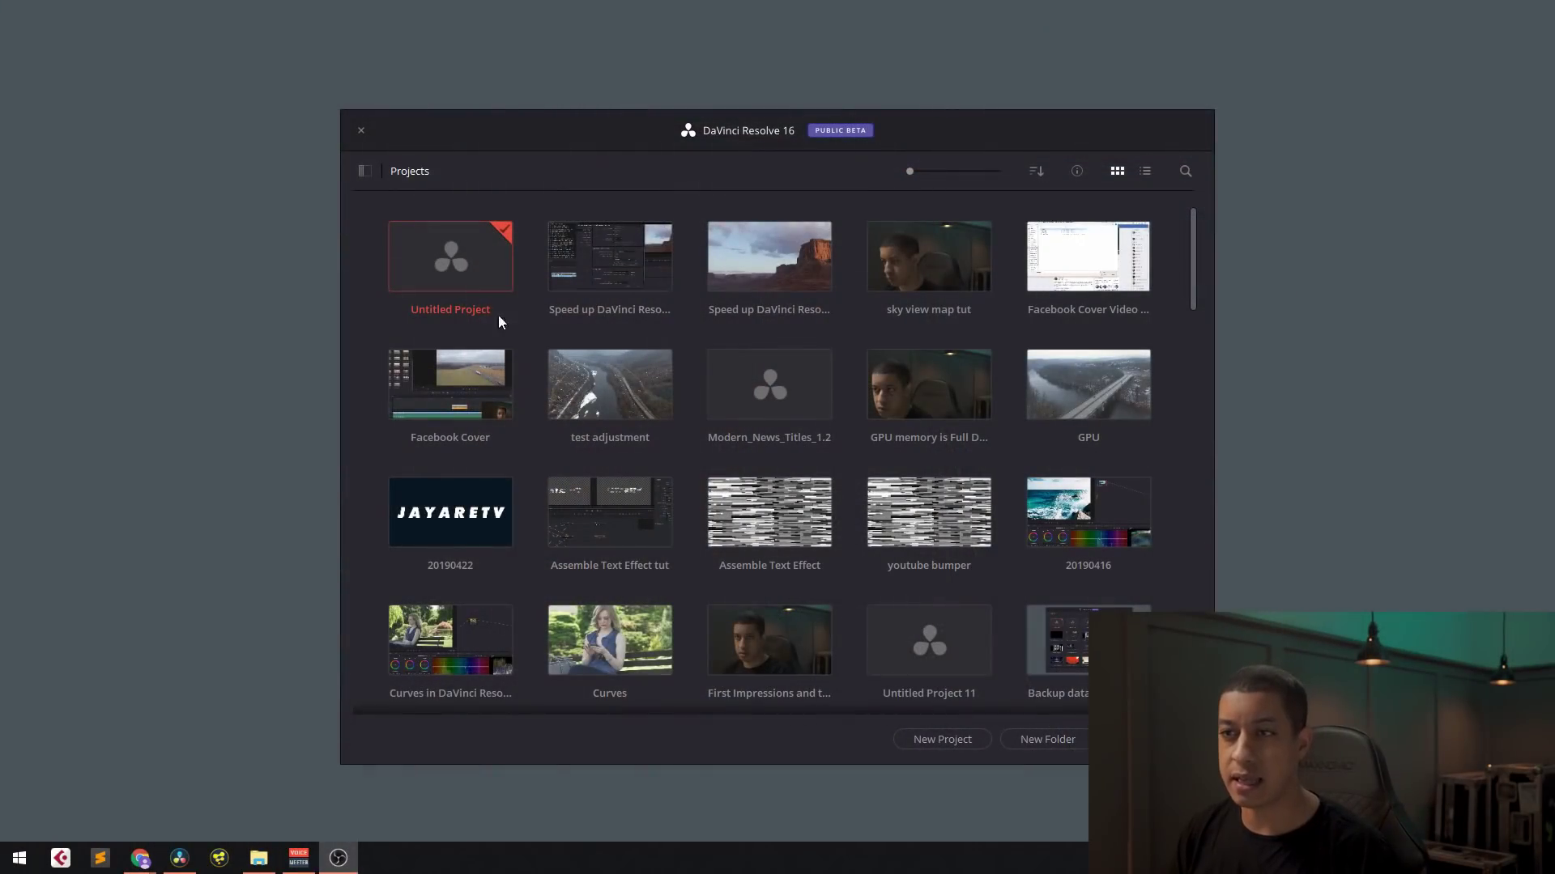
Step: Open Untitled Project from the Project Manager into the Edit page
{"action": "double_click", "coordinate": [445, 274]}
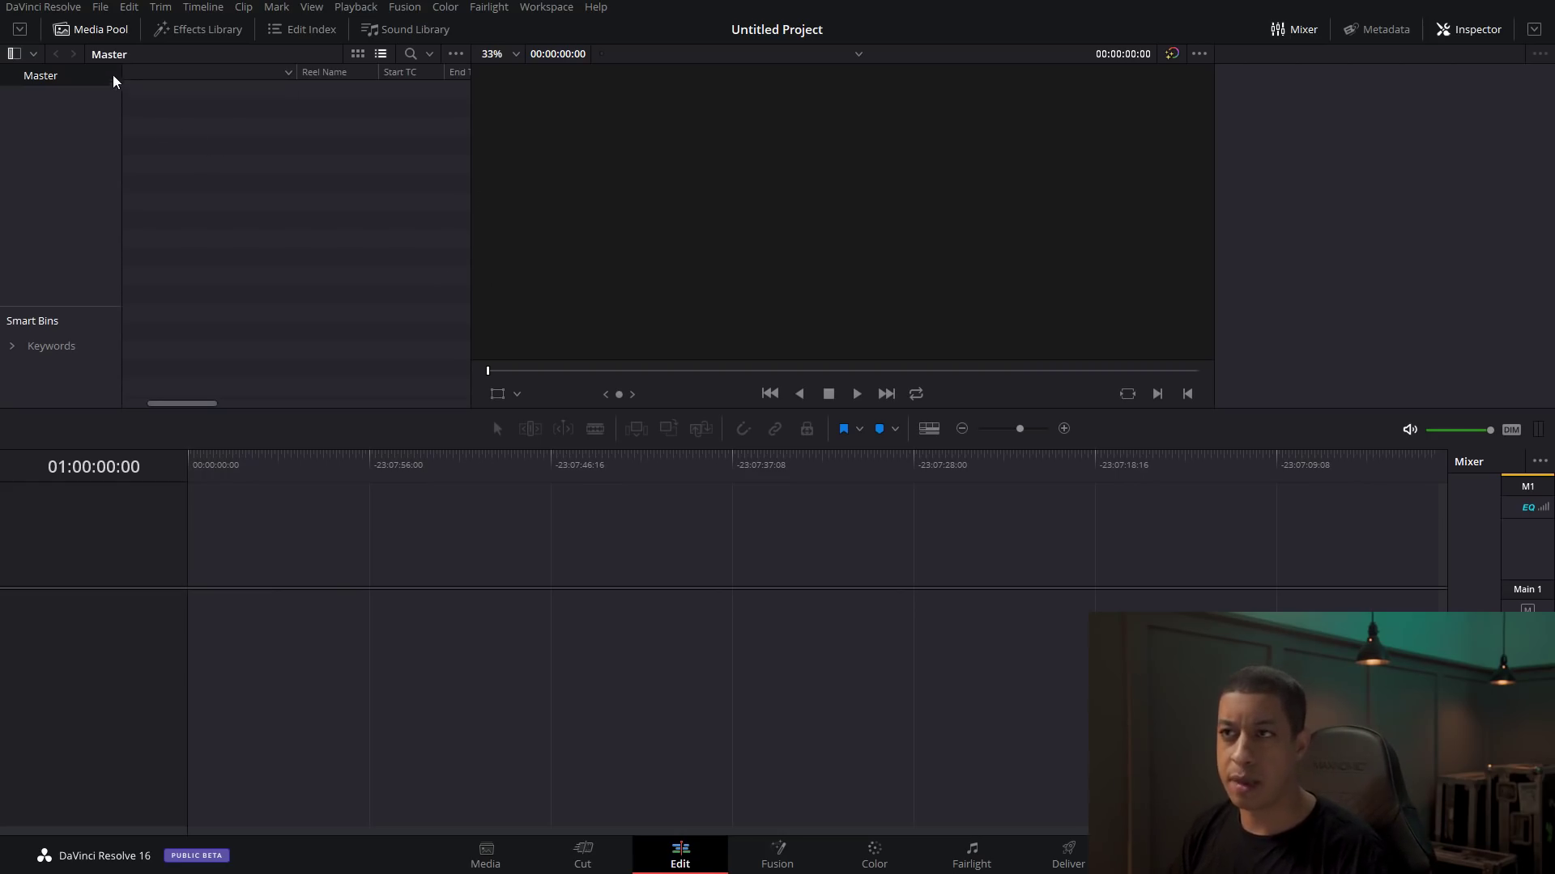
Step: Check for updates, review the Beta 2 release notes, and start downloading Beta 2
{"action": "left_click", "coordinate": [57, 8]}
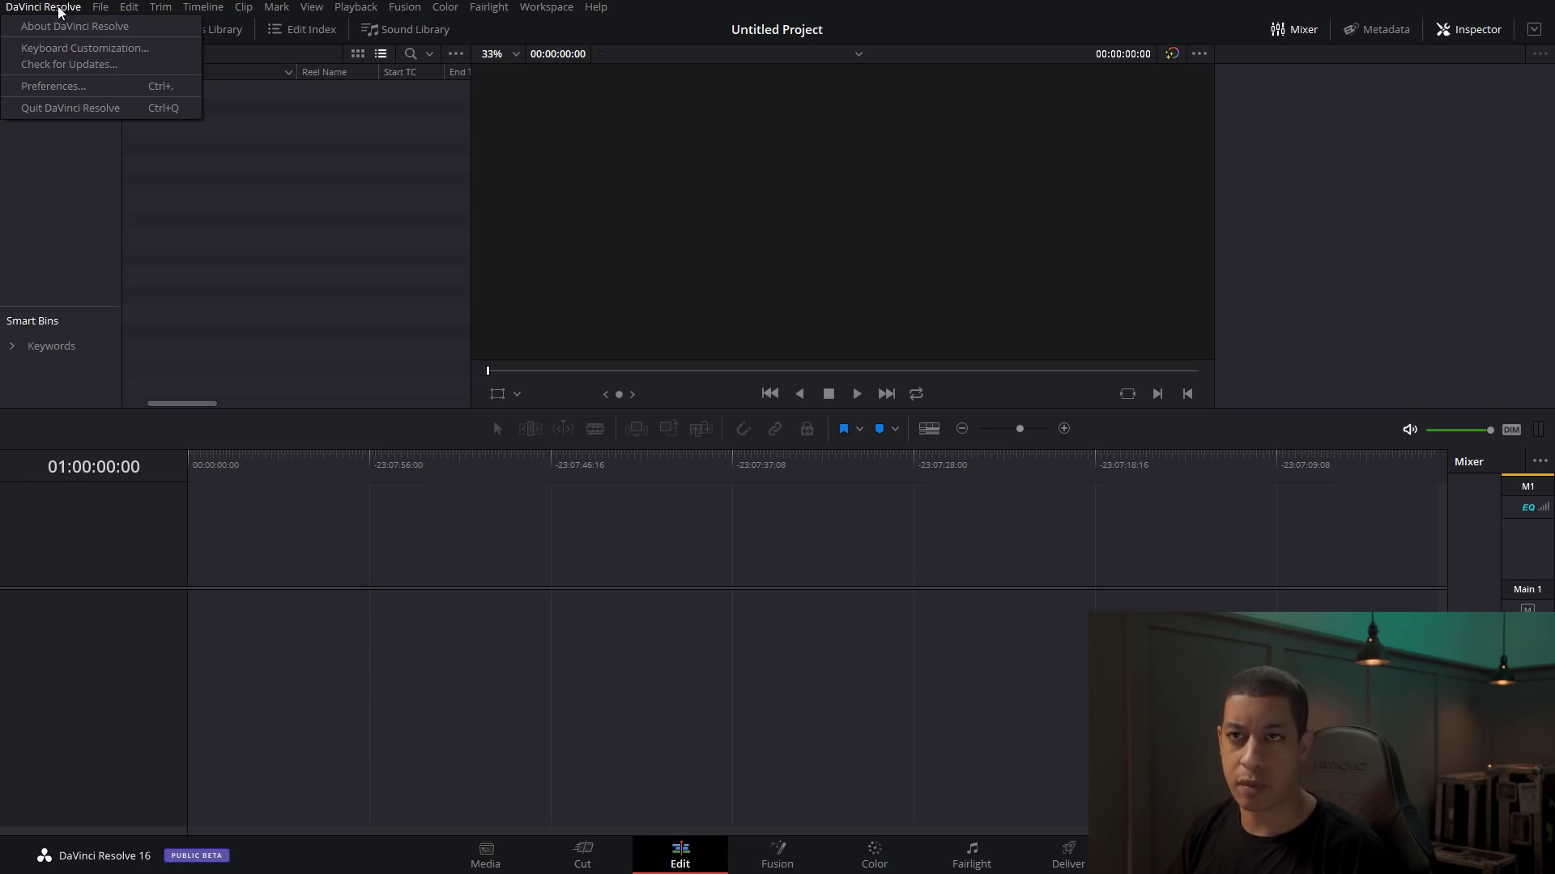
{"action": "left_click", "coordinate": [78, 68]}
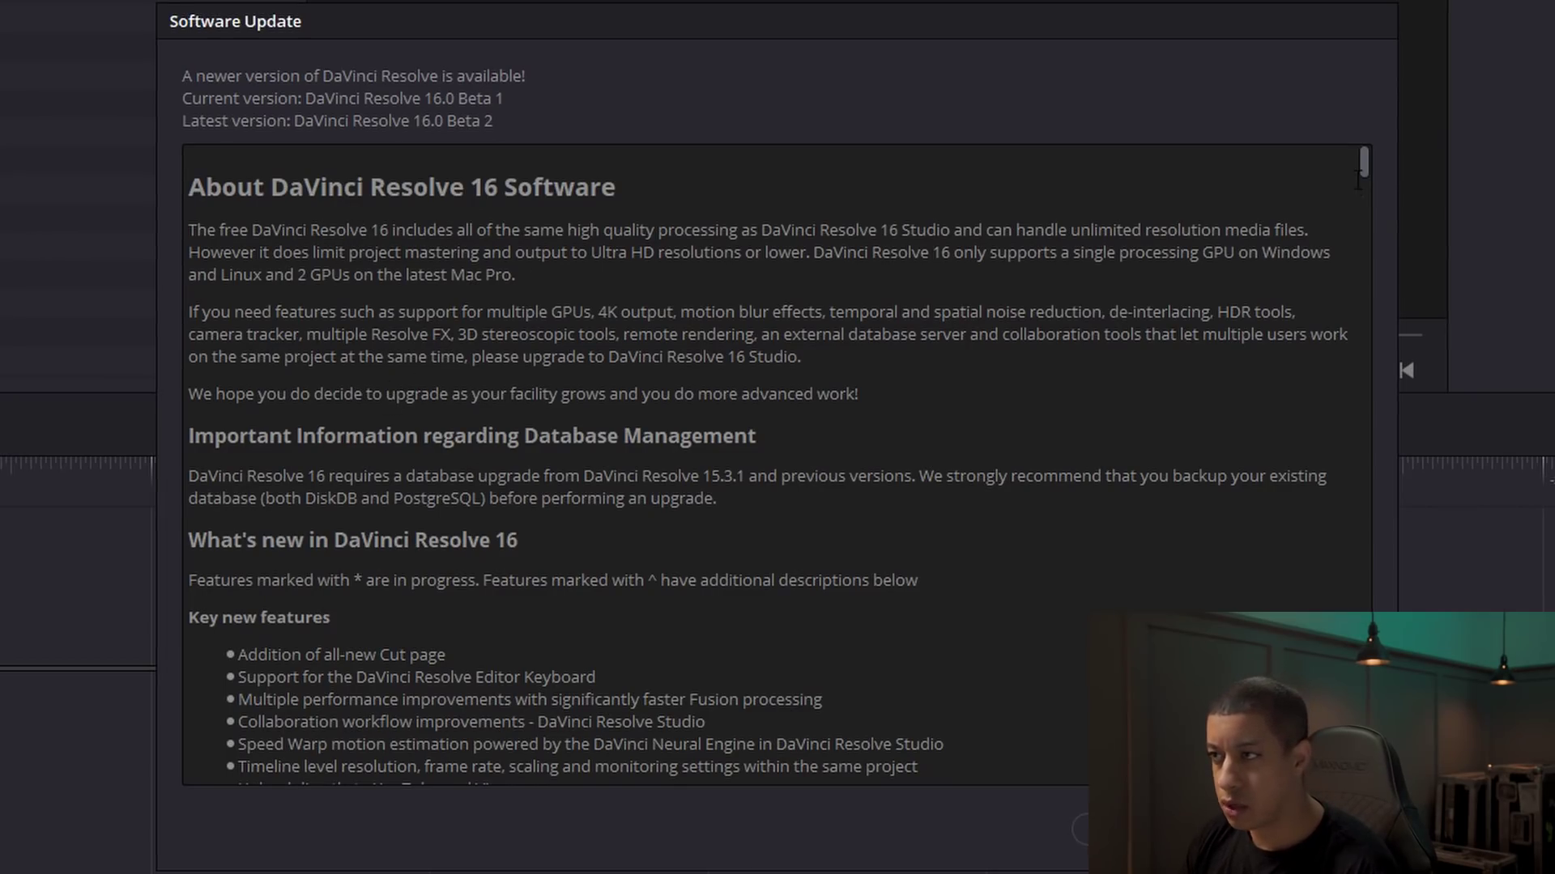
{"action": "scroll", "coordinate": [1363, 186], "scroll_direction": "down", "scroll_amount": 6}
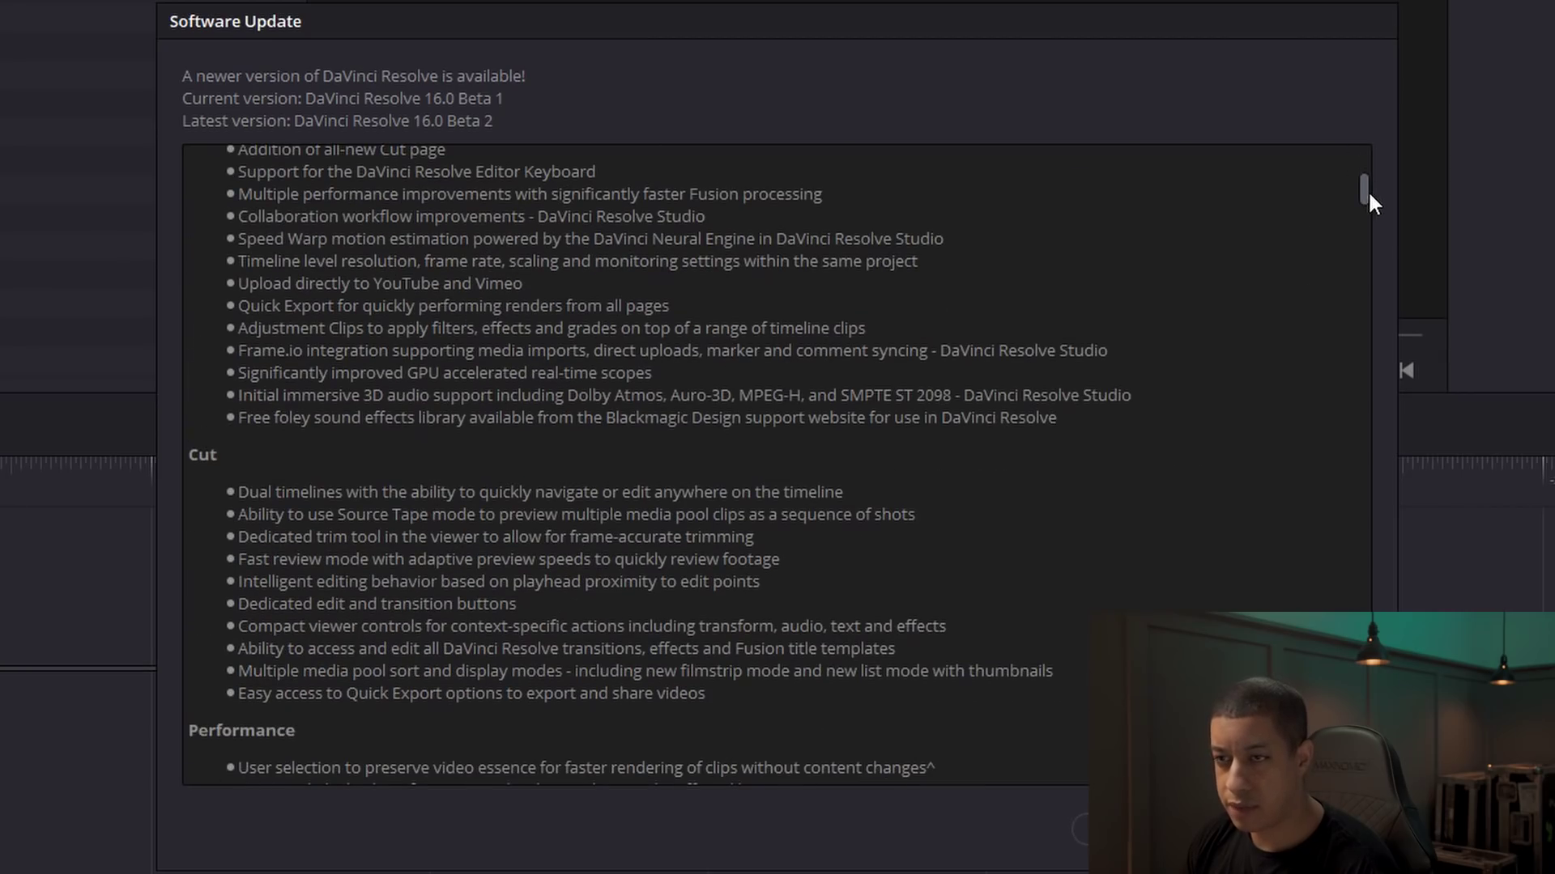
{"action": "left_click_drag", "start_coordinate": [1368, 190], "coordinate": [1366, 169]}
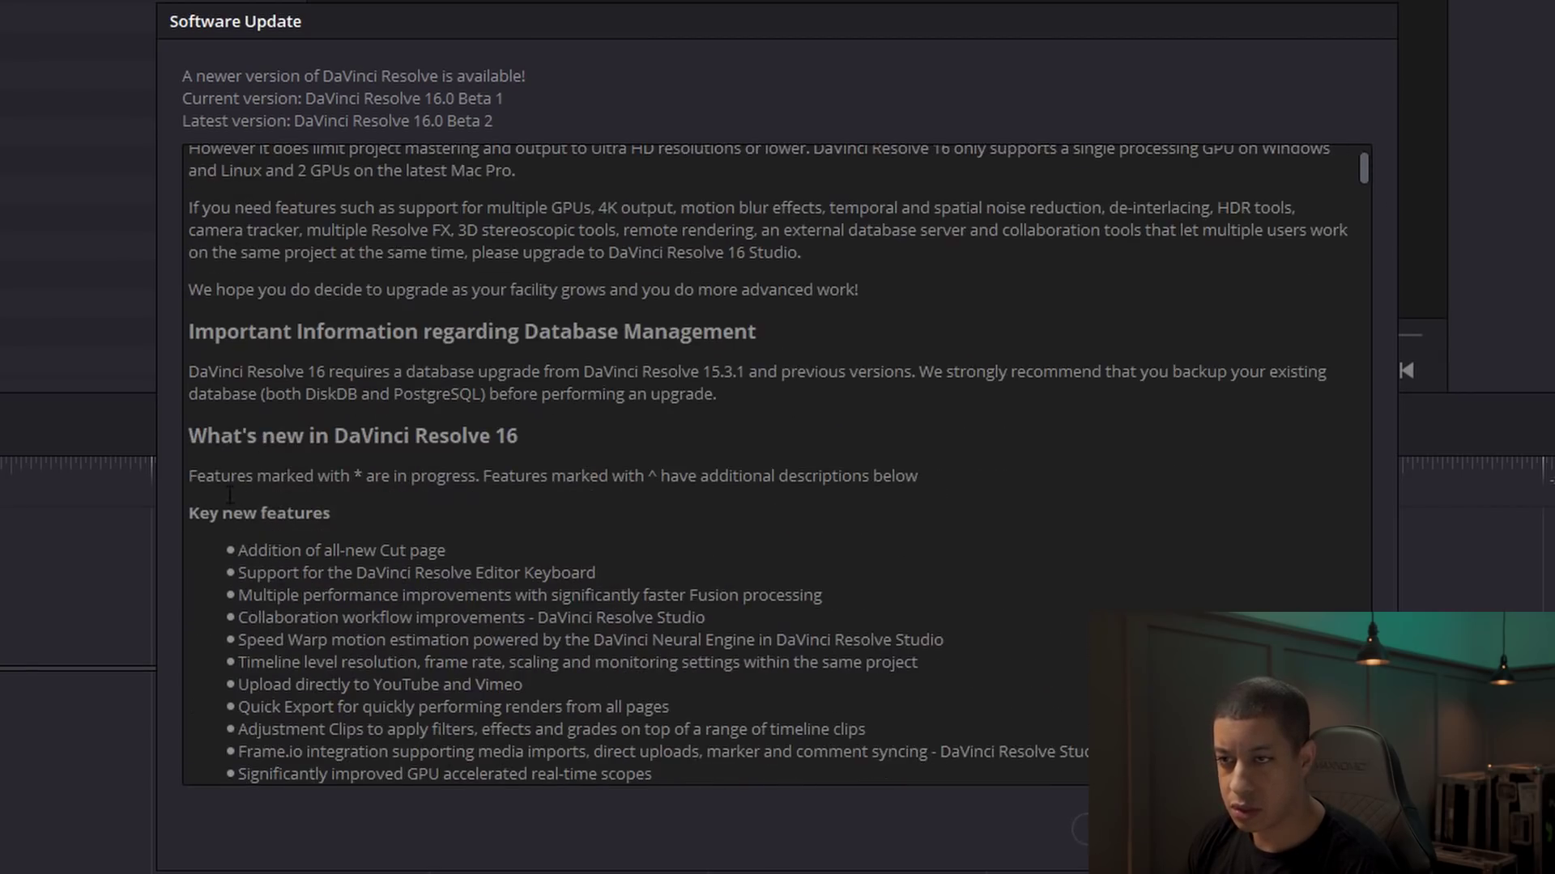
{"action": "scroll", "coordinate": [230, 495], "scroll_direction": "down", "scroll_amount": 20}
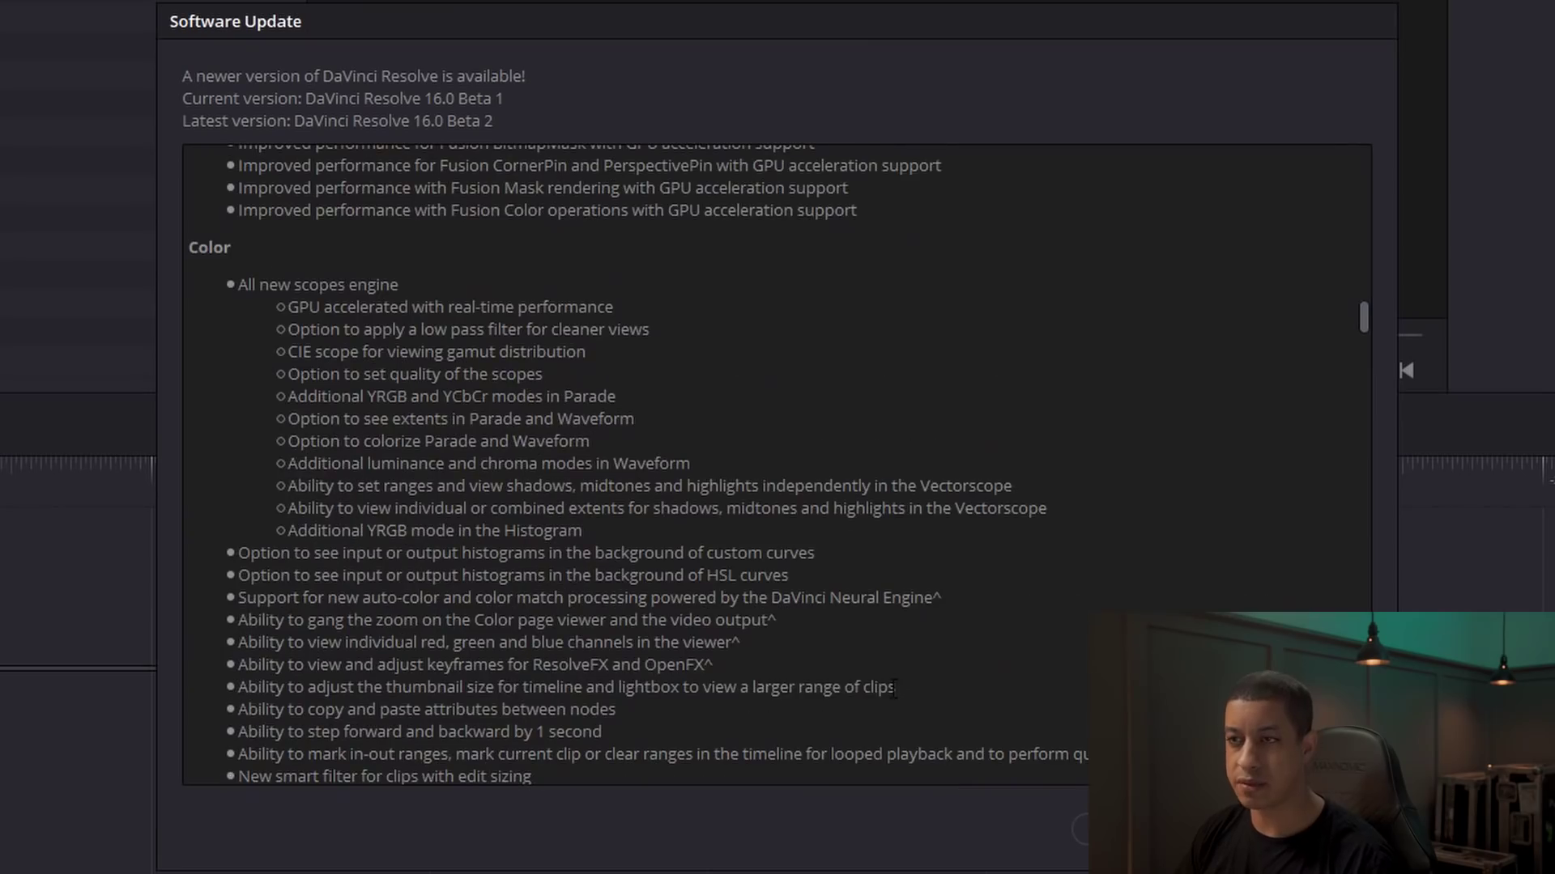
{"action": "scroll", "coordinate": [894, 688], "scroll_direction": "up", "scroll_amount": 6}
{"action": "scroll", "coordinate": [899, 685], "scroll_direction": "up", "scroll_amount": 5}
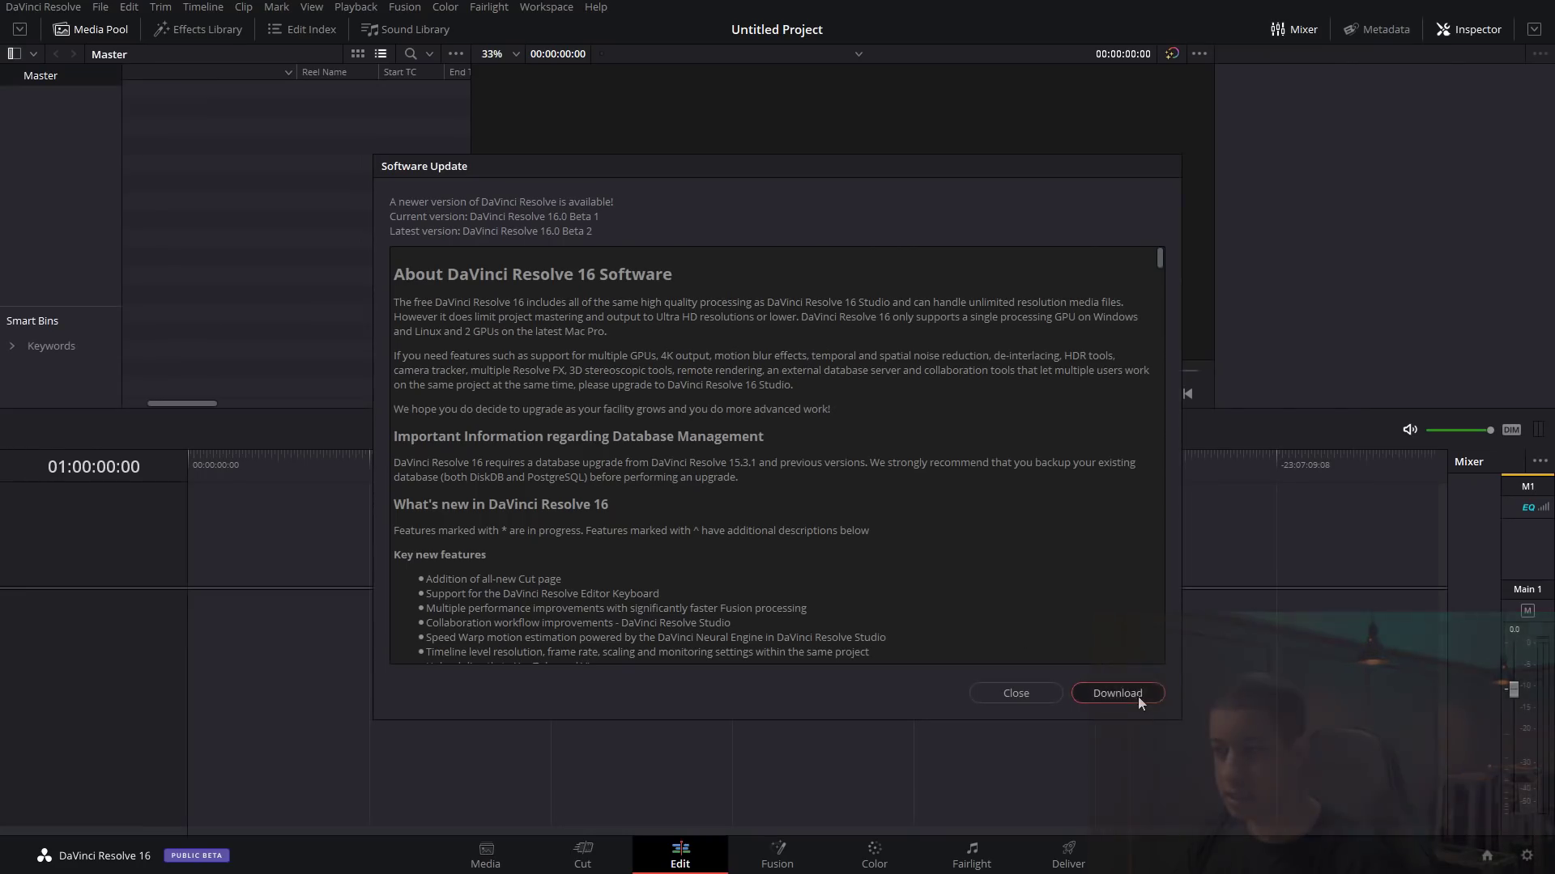
{"action": "left_click", "coordinate": [1316, 836]}
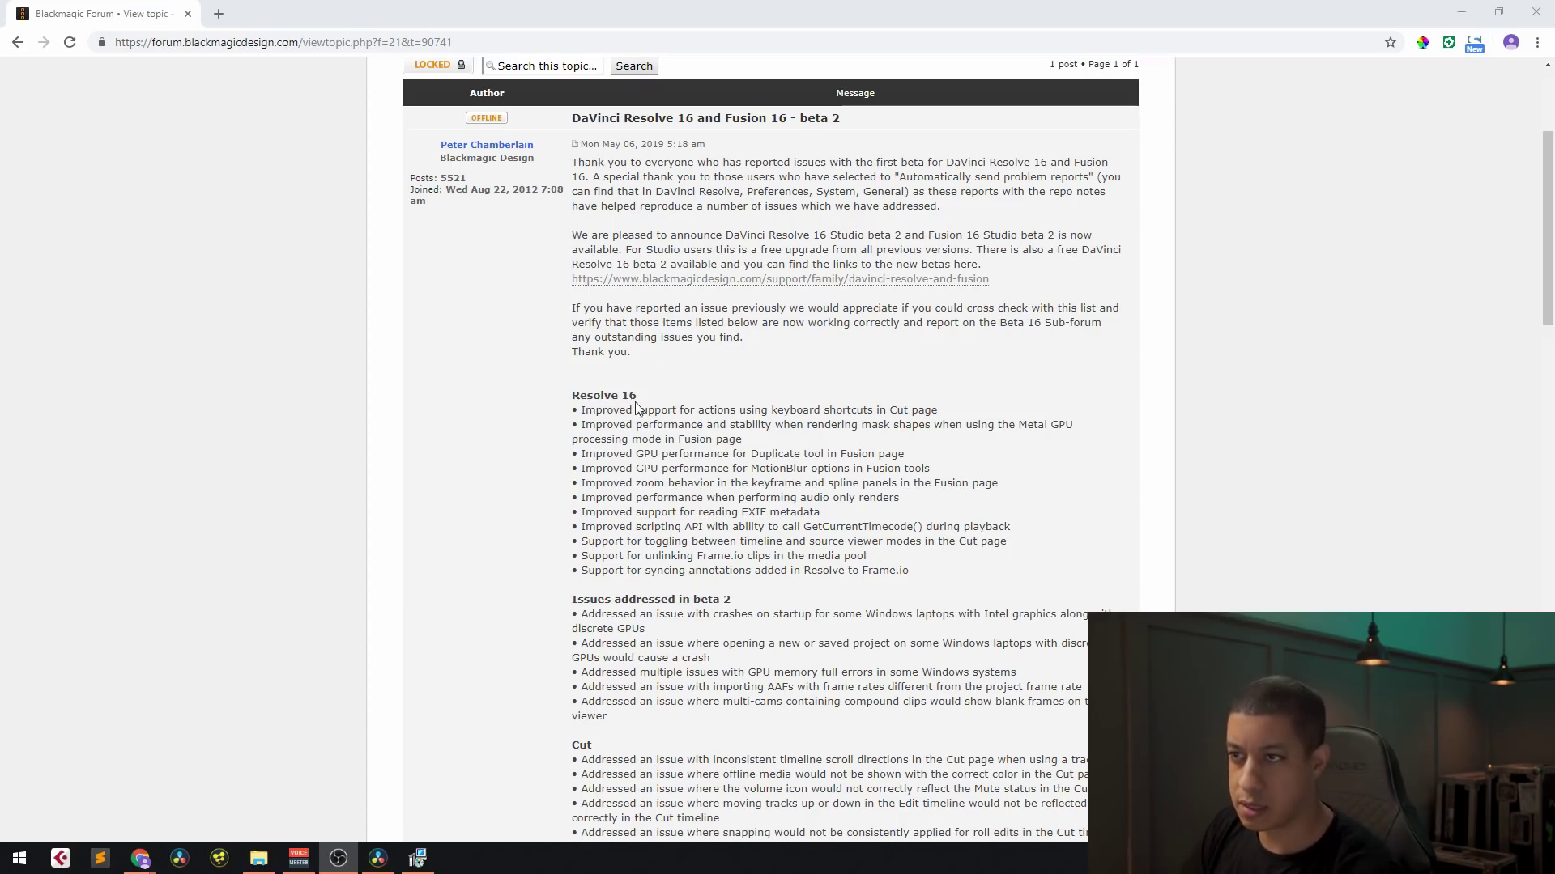
{"action": "double_click", "coordinate": [602, 410]}
{"action": "left_click", "coordinate": [673, 483]}
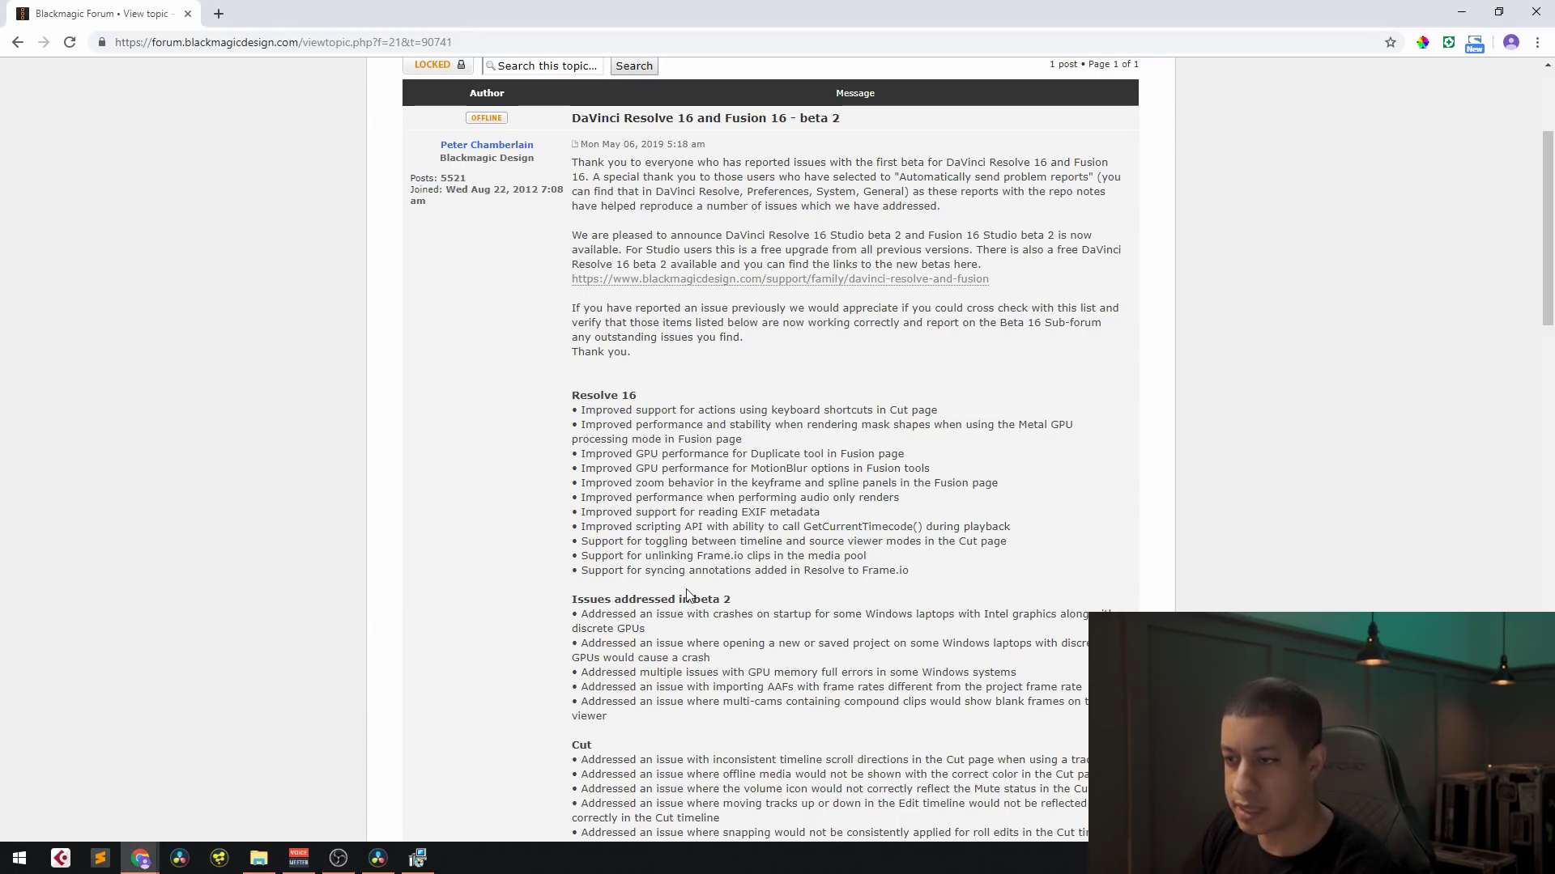
{"action": "left_click_drag", "start_coordinate": [598, 599], "coordinate": [673, 600]}
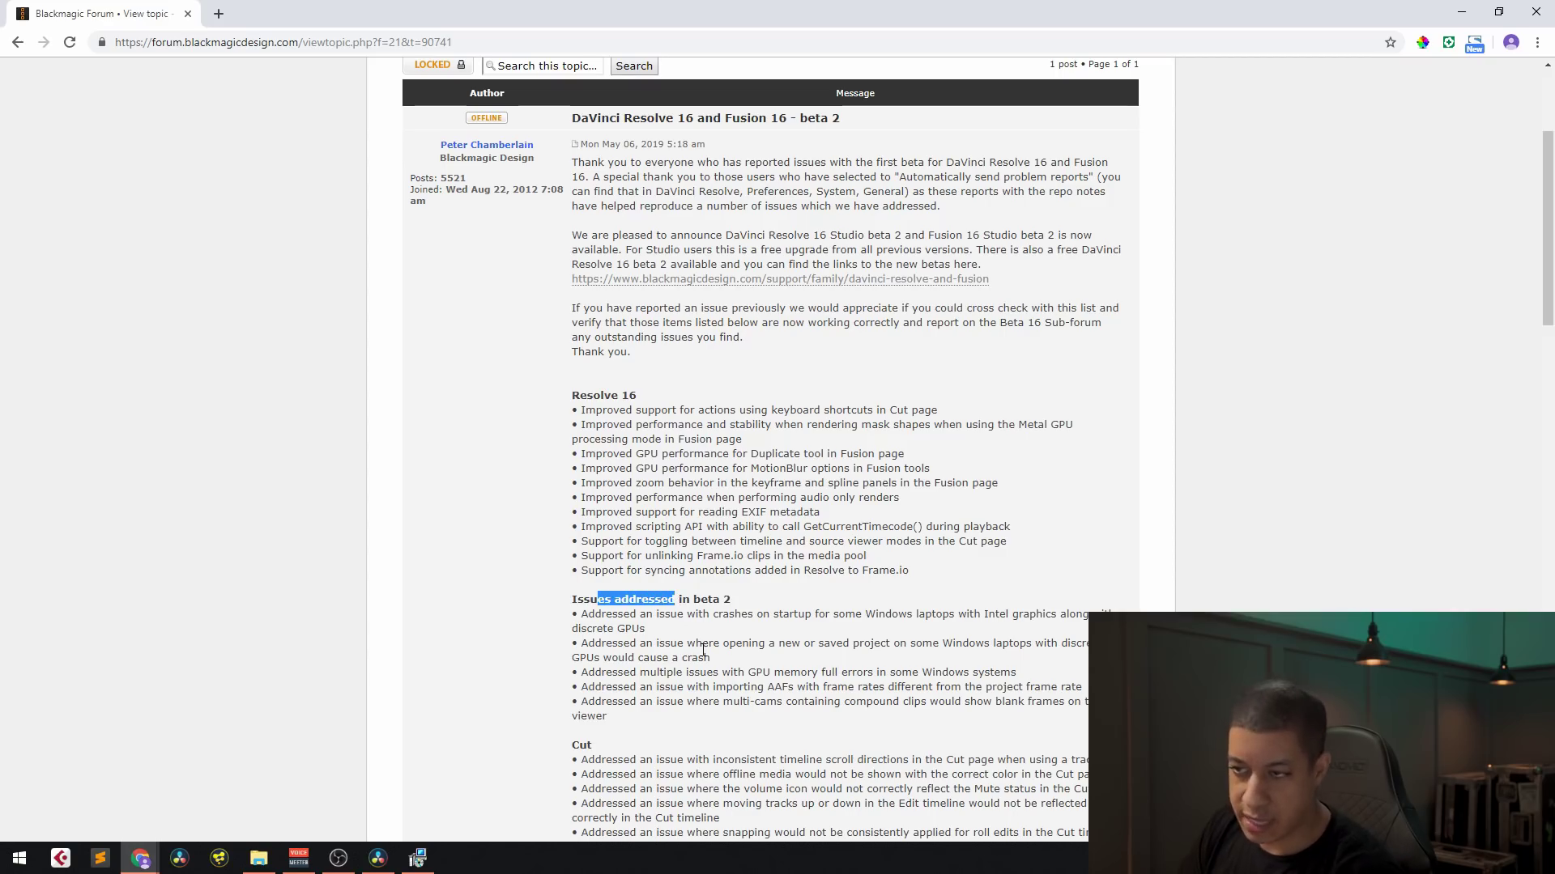
{"action": "scroll", "coordinate": [703, 650], "scroll_direction": "down", "scroll_amount": 2}
{"action": "scroll", "coordinate": [706, 650], "scroll_direction": "down", "scroll_amount": 1}
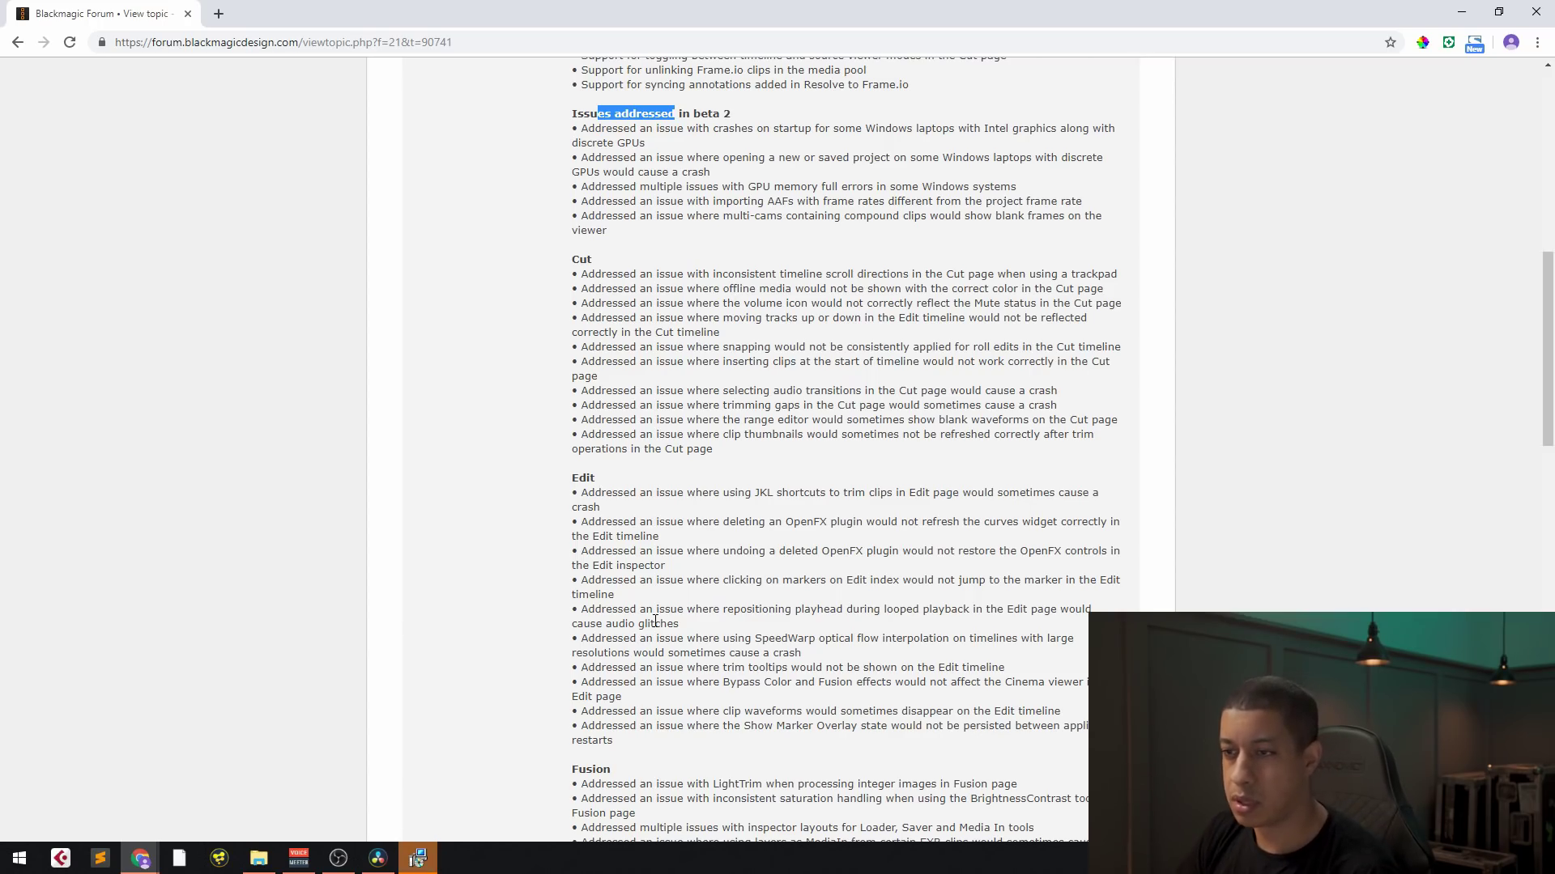
{"action": "scroll", "coordinate": [656, 619], "scroll_direction": "down", "scroll_amount": 4}
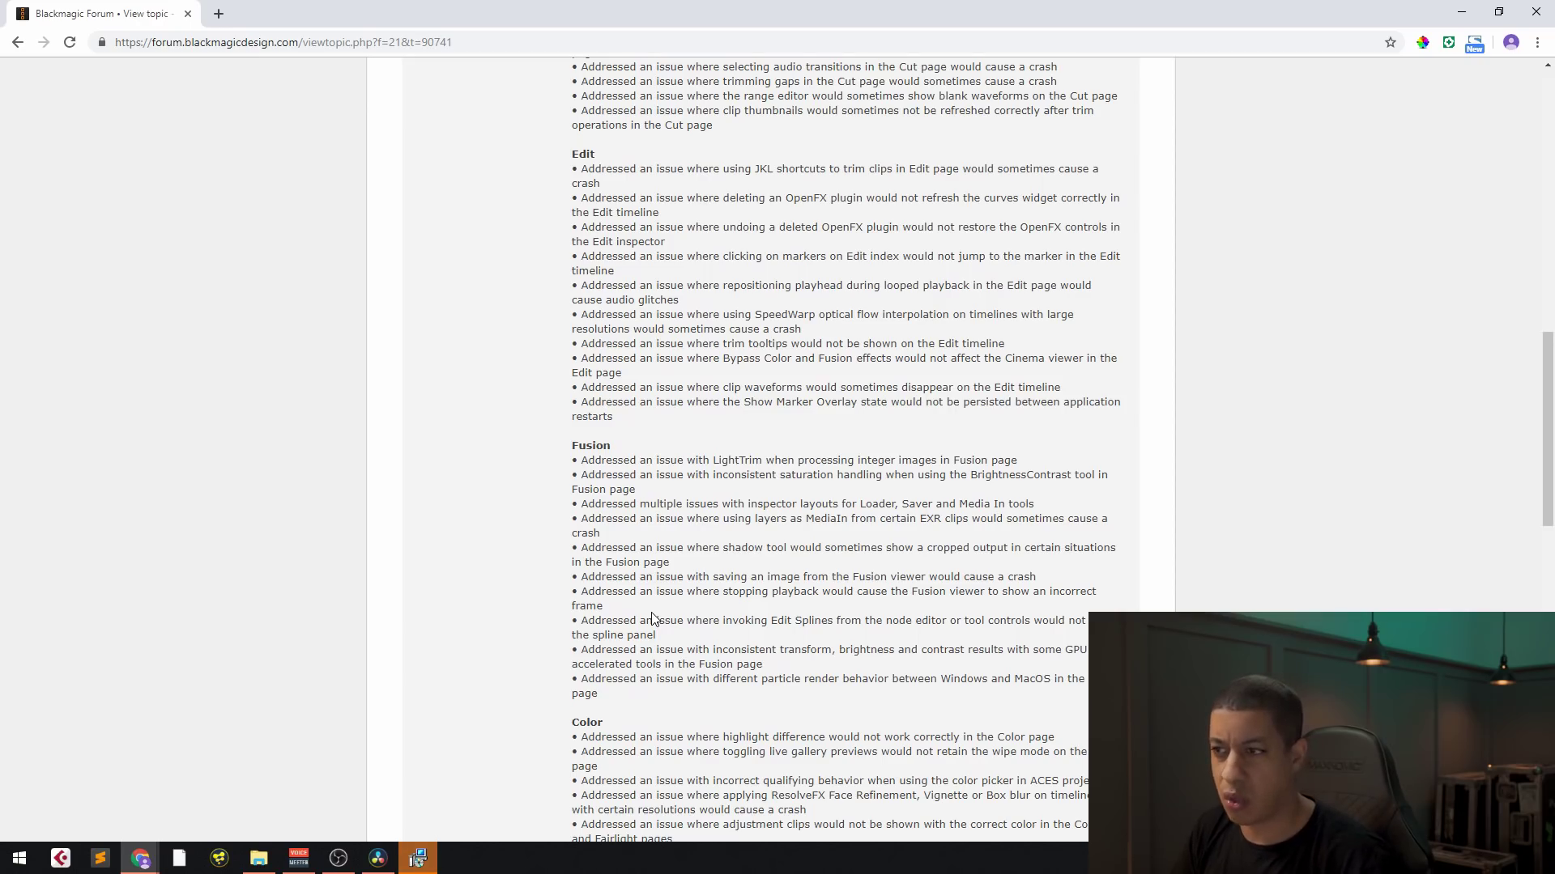
{"action": "scroll", "coordinate": [664, 583], "scroll_direction": "down", "scroll_amount": 15}
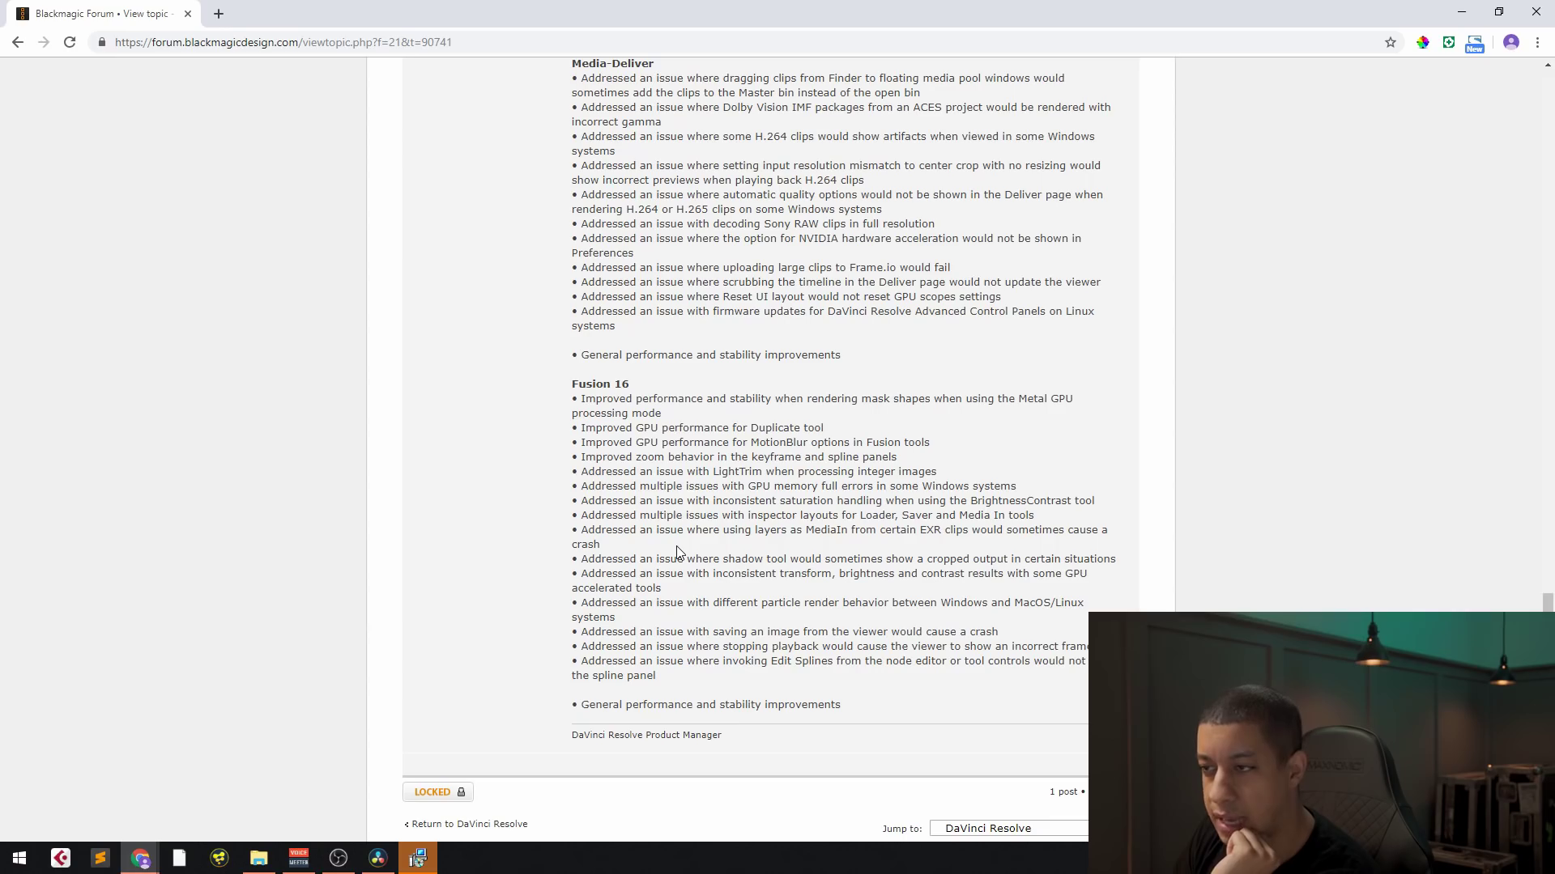
{"action": "scroll", "coordinate": [677, 546], "scroll_direction": "up", "scroll_amount": 9}
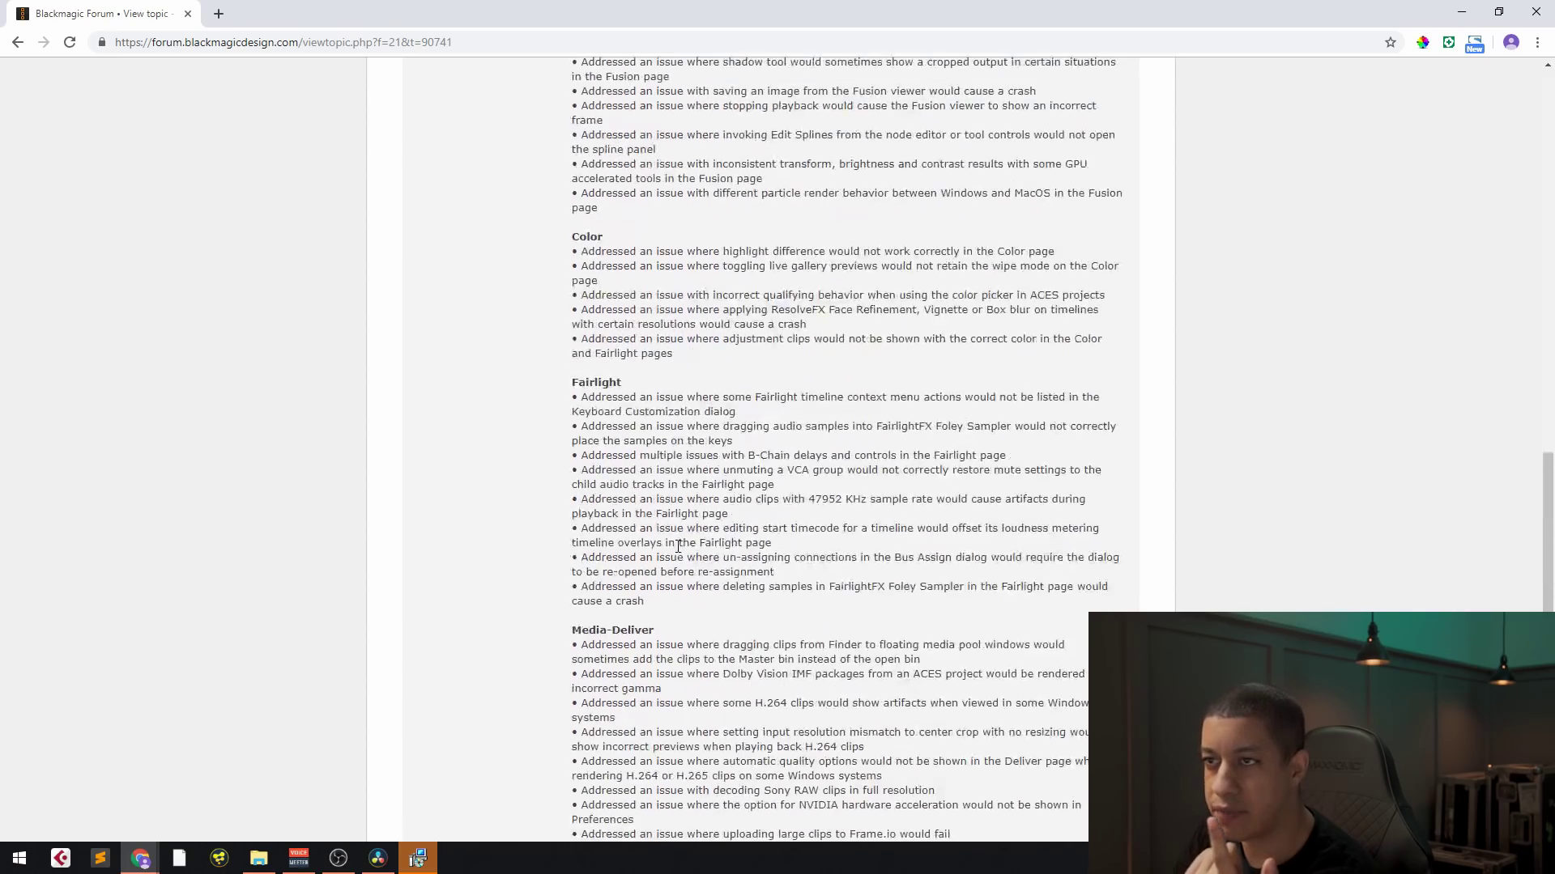
{"action": "scroll", "coordinate": [678, 546], "scroll_direction": "up", "scroll_amount": 1}
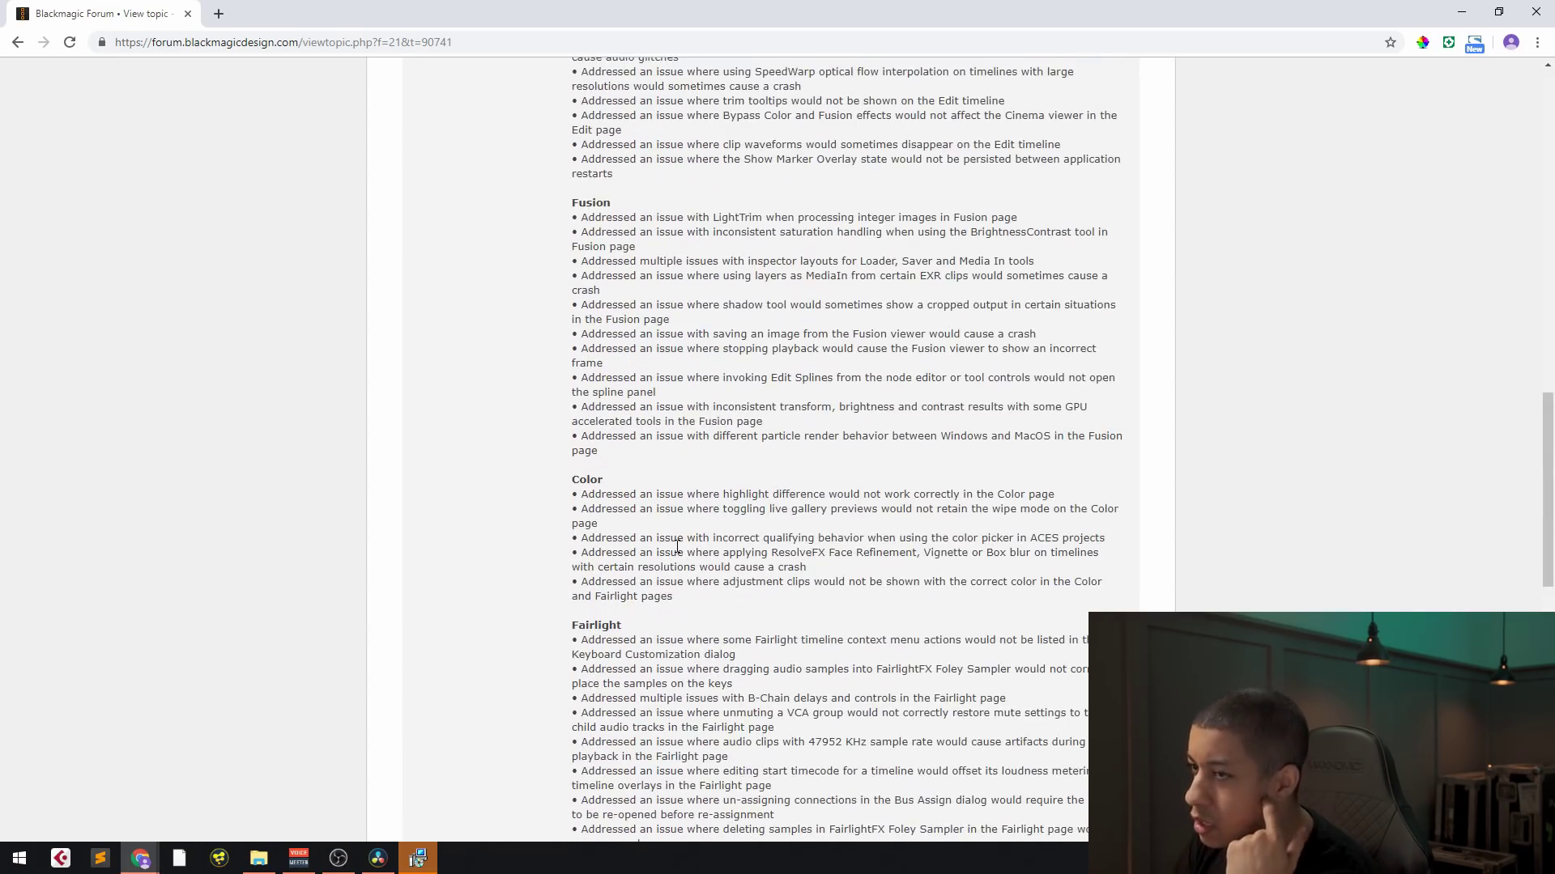
{"action": "scroll", "coordinate": [677, 546], "scroll_direction": "up", "scroll_amount": 14}
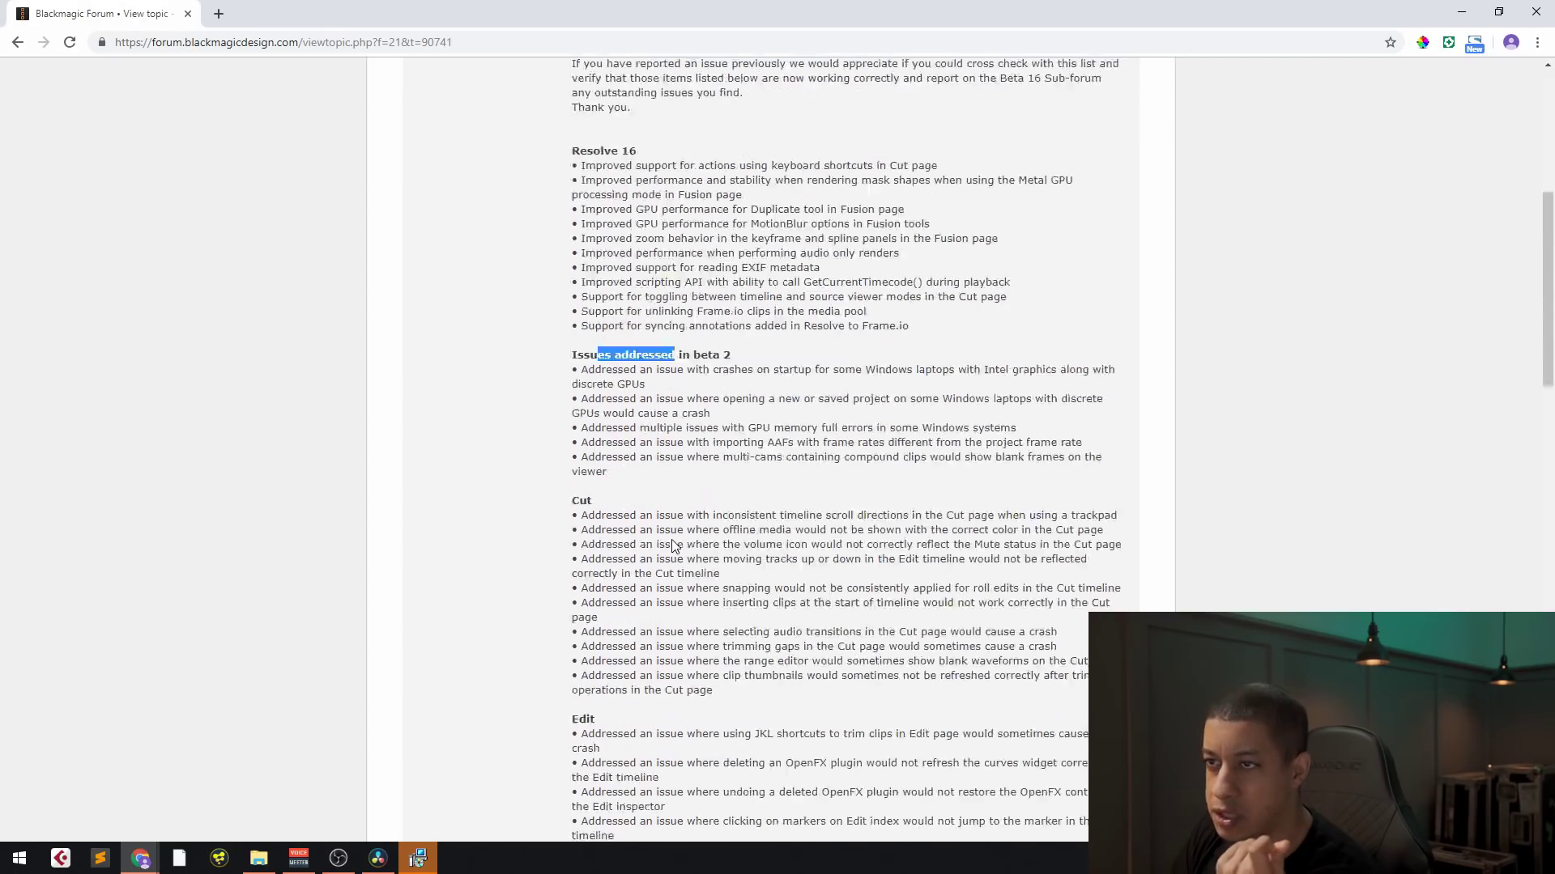
{"action": "scroll", "coordinate": [672, 547], "scroll_direction": "up", "scroll_amount": 2}
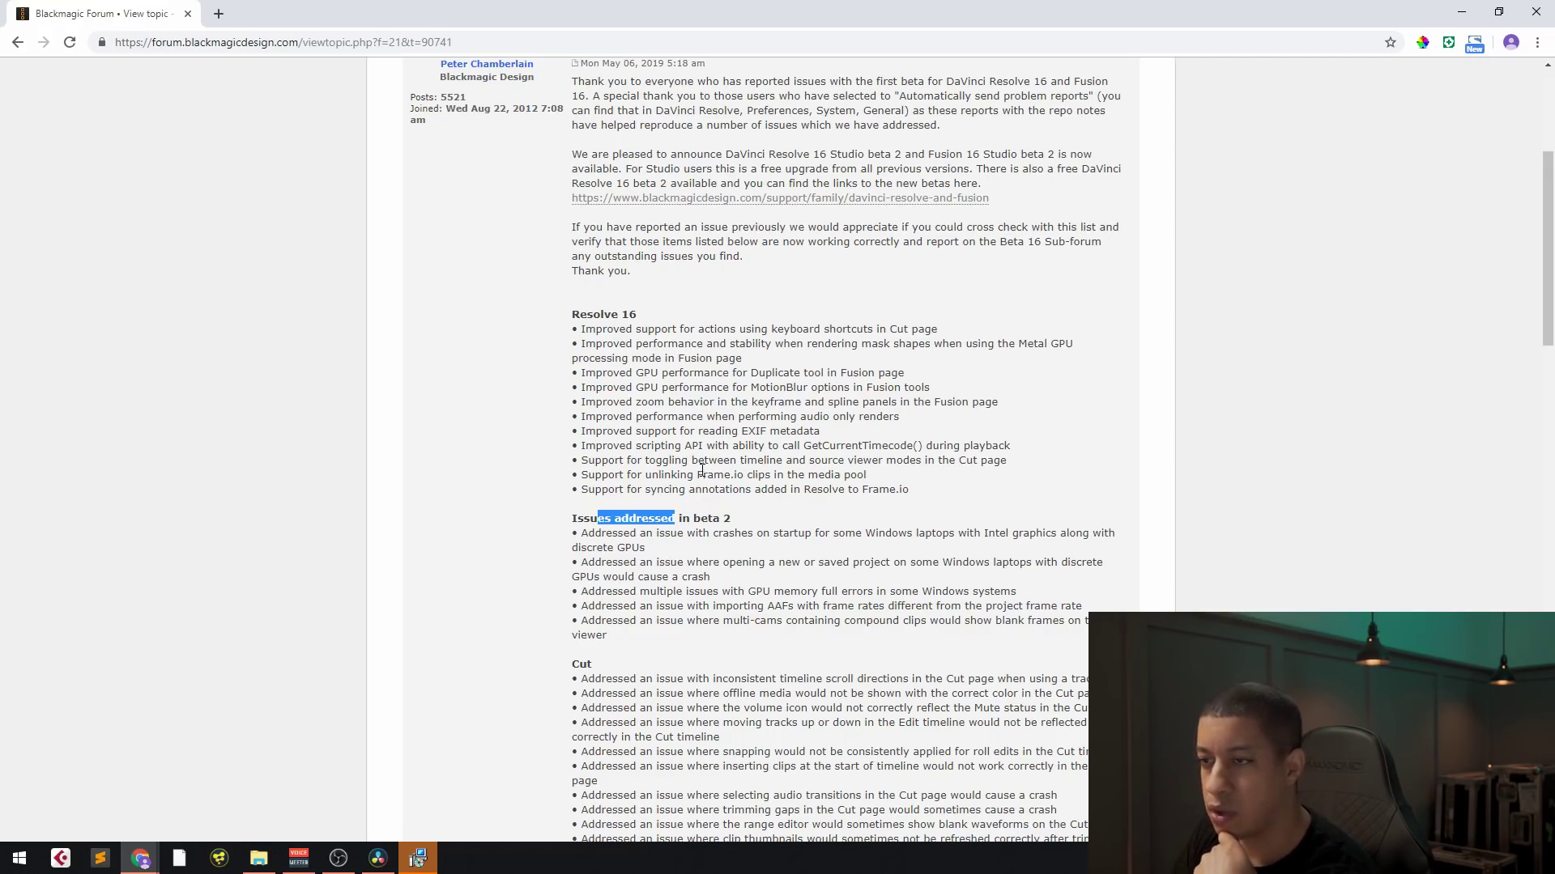
{"action": "left_click_drag", "start_coordinate": [694, 476], "coordinate": [742, 478]}
{"action": "left_click", "coordinate": [743, 478]}
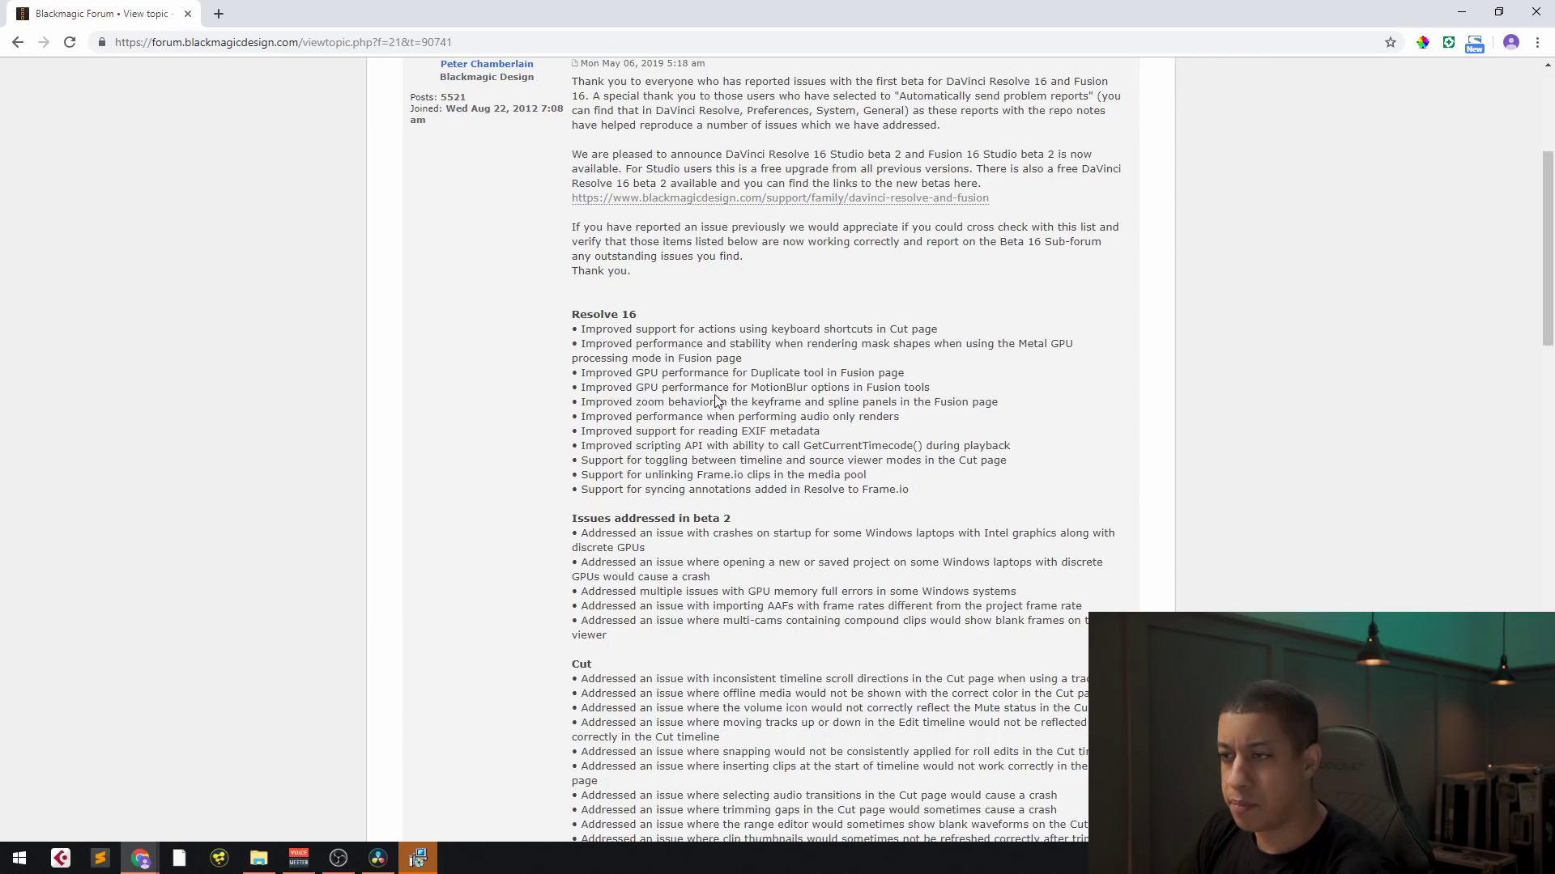
{"action": "left_click_drag", "start_coordinate": [643, 476], "coordinate": [697, 478]}
{"action": "left_click", "coordinate": [807, 494]}
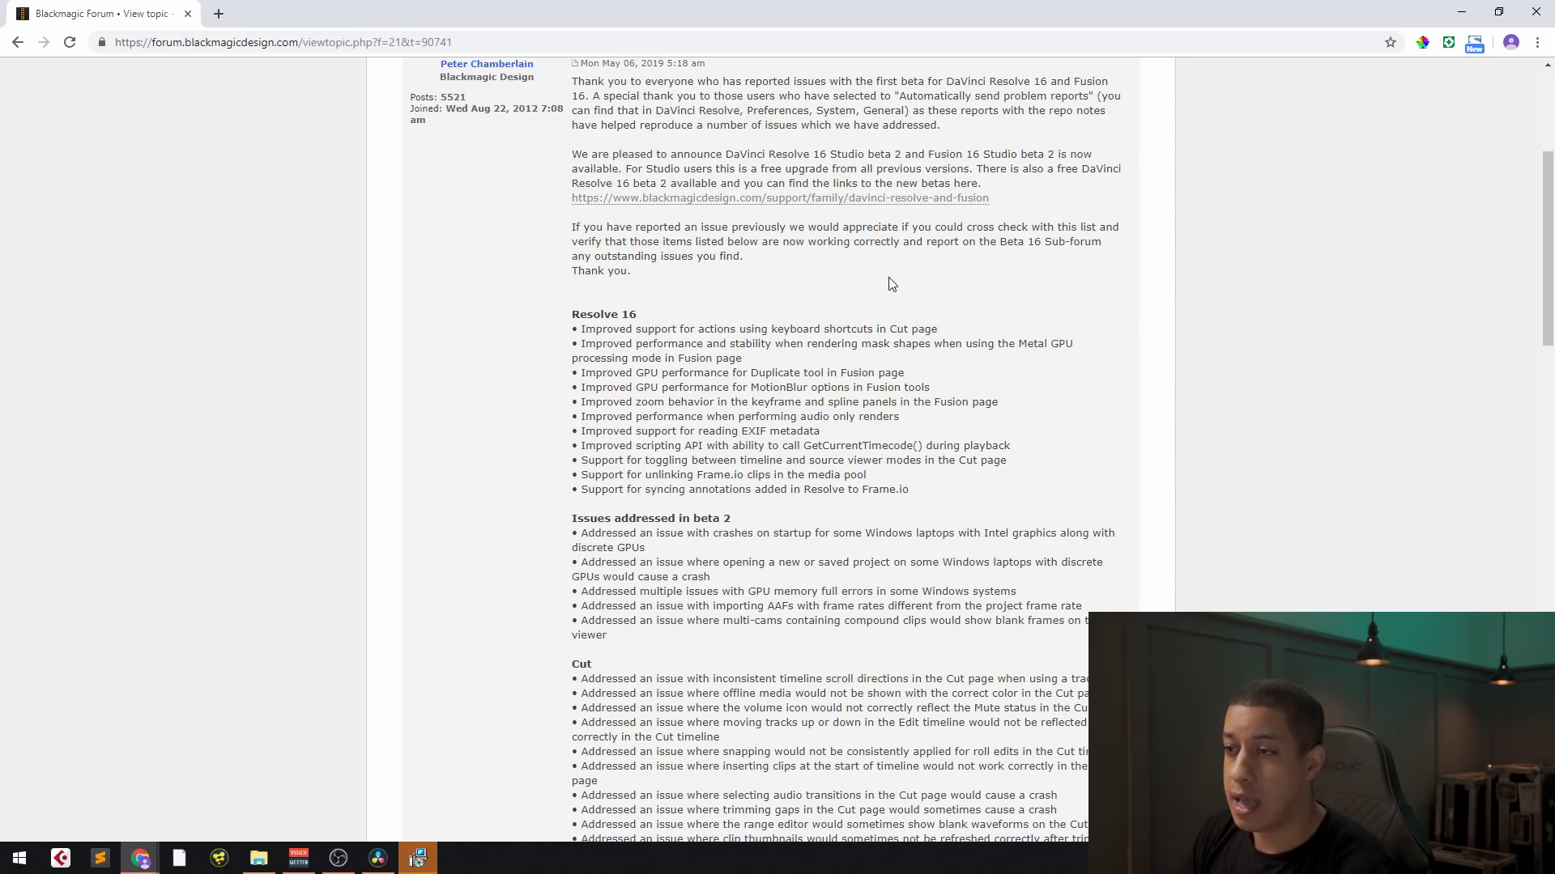
{"action": "scroll", "coordinate": [1023, 364], "scroll_direction": "down", "scroll_amount": 3}
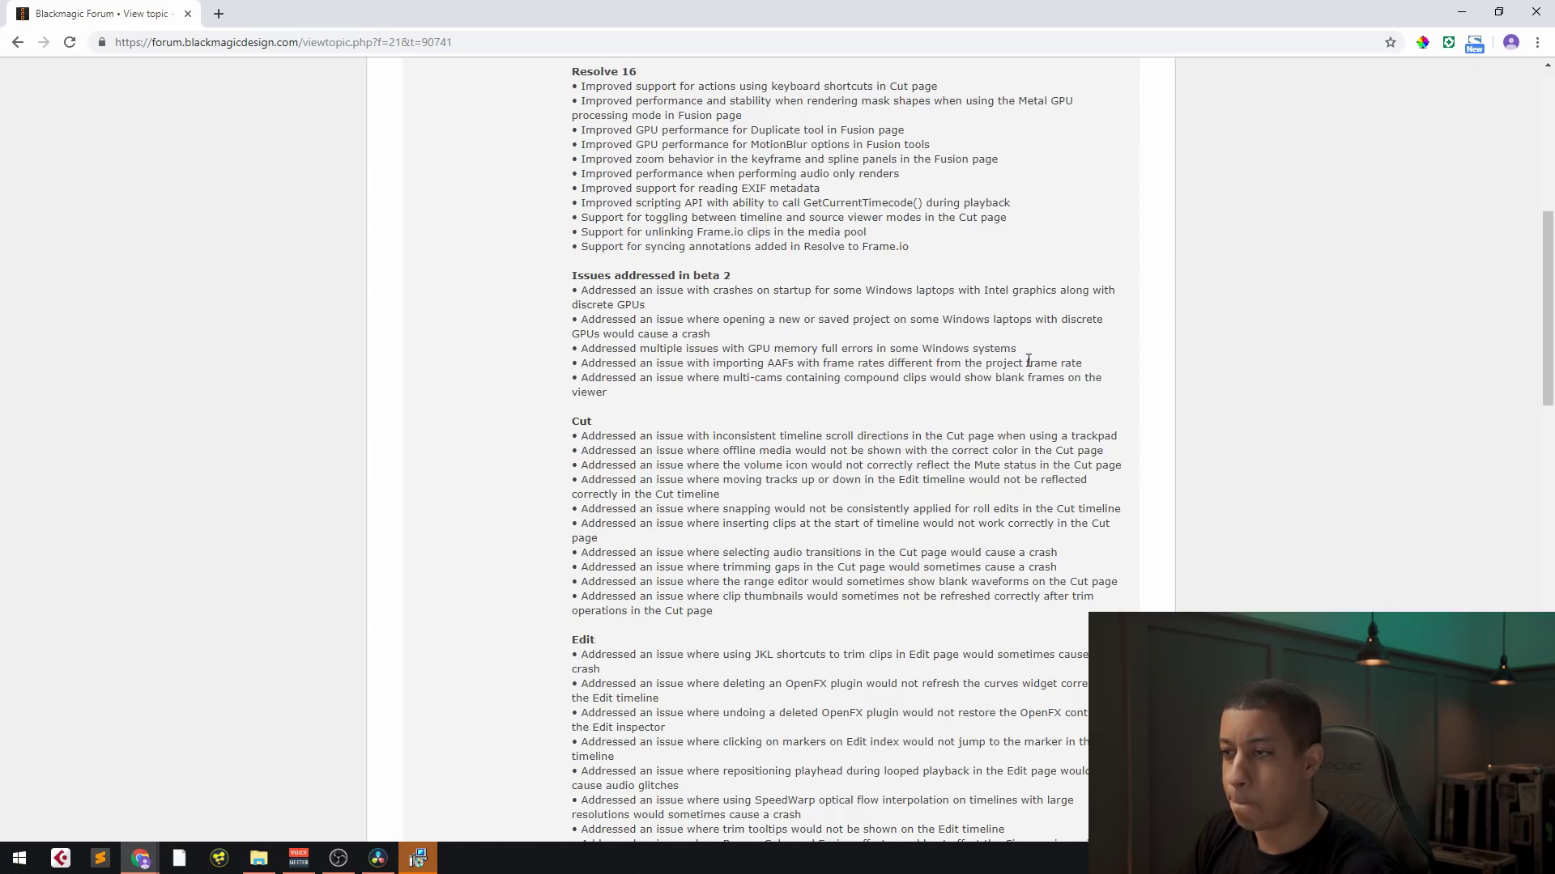
{"action": "scroll", "coordinate": [1023, 356], "scroll_direction": "down", "scroll_amount": 14}
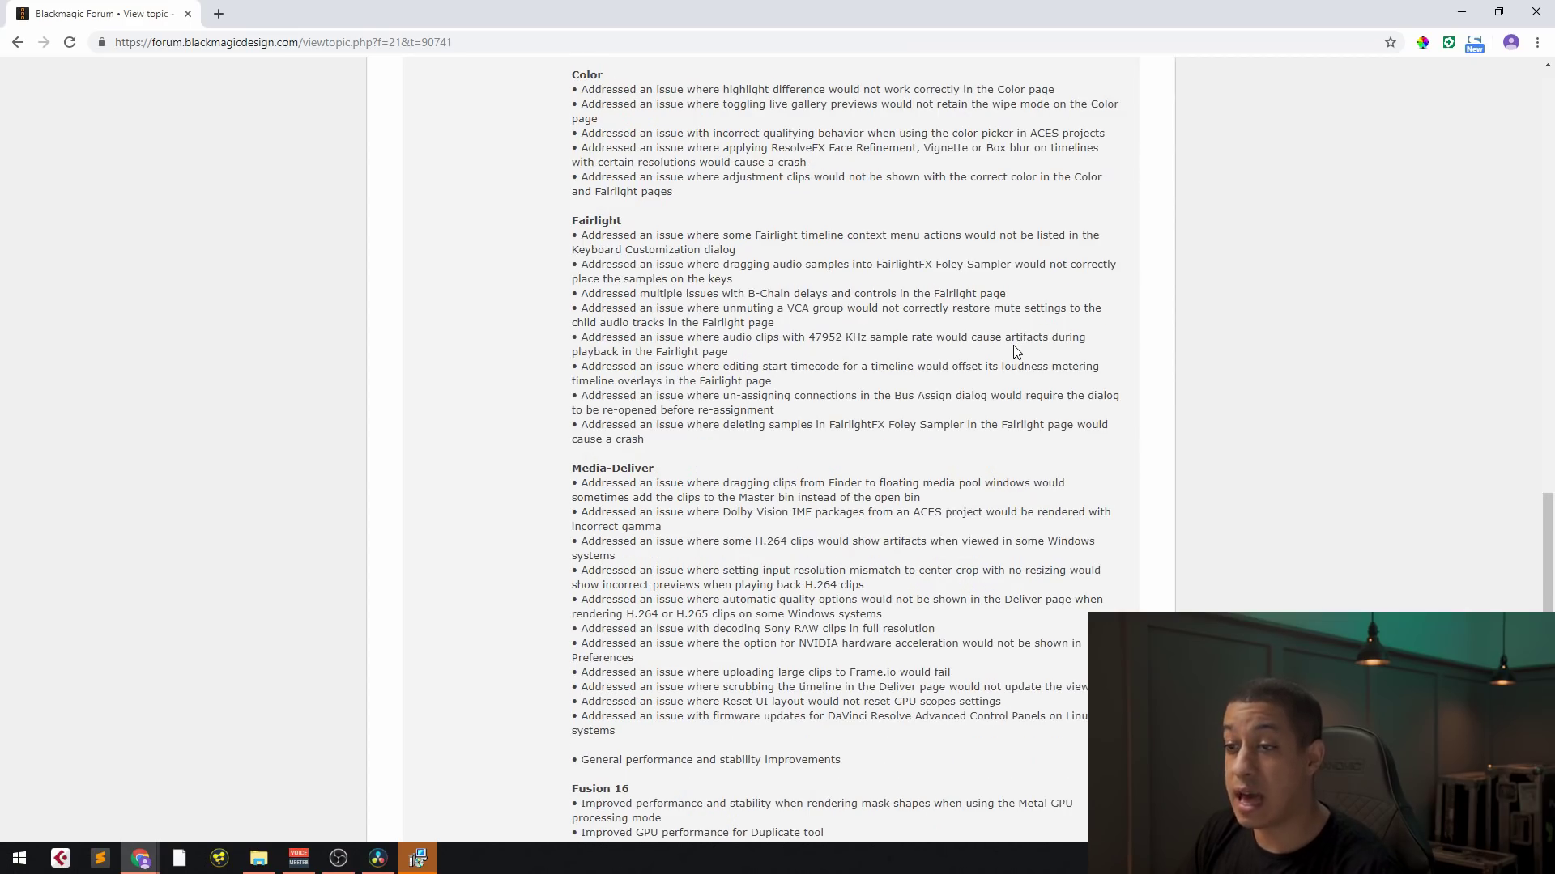
{"action": "scroll", "coordinate": [1014, 342], "scroll_direction": "down", "scroll_amount": 2}
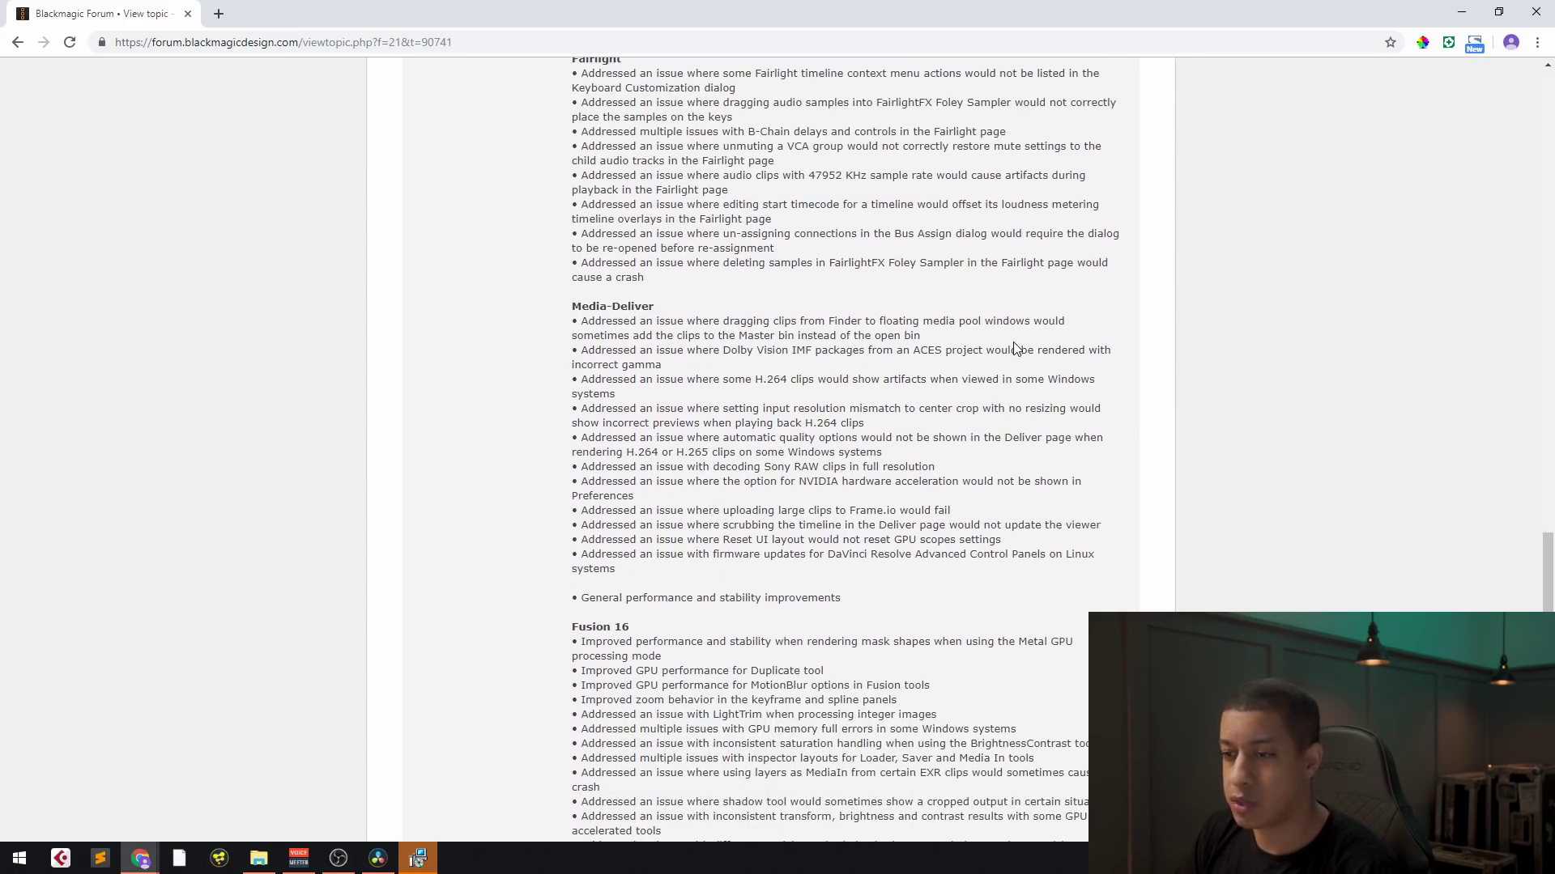
{"action": "scroll", "coordinate": [1015, 348], "scroll_direction": "down", "scroll_amount": 2}
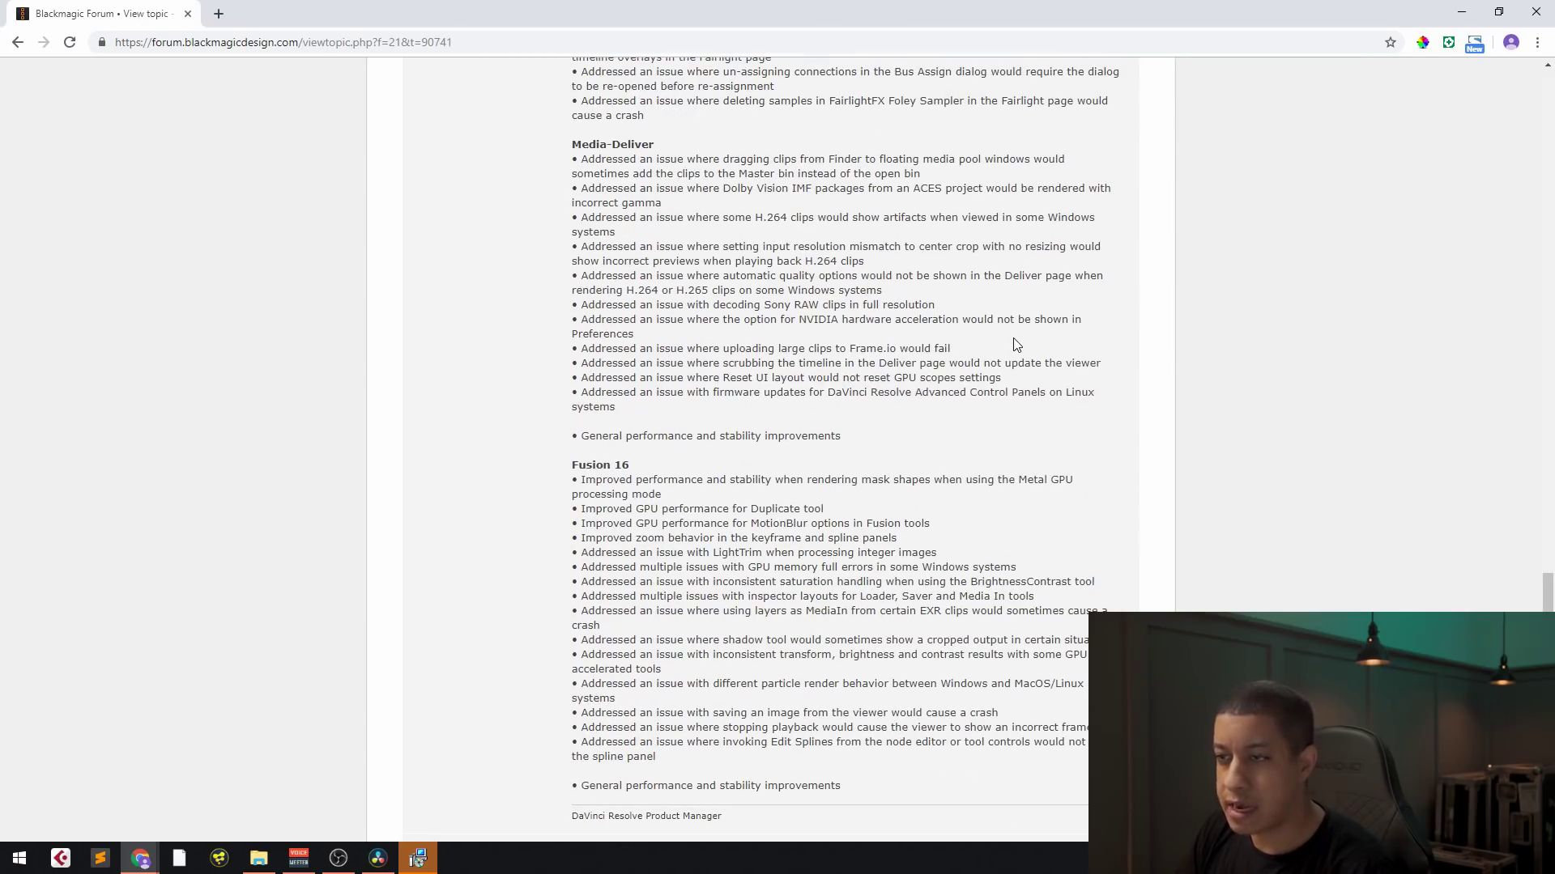
{"action": "scroll", "coordinate": [1013, 338], "scroll_direction": "down", "scroll_amount": 3}
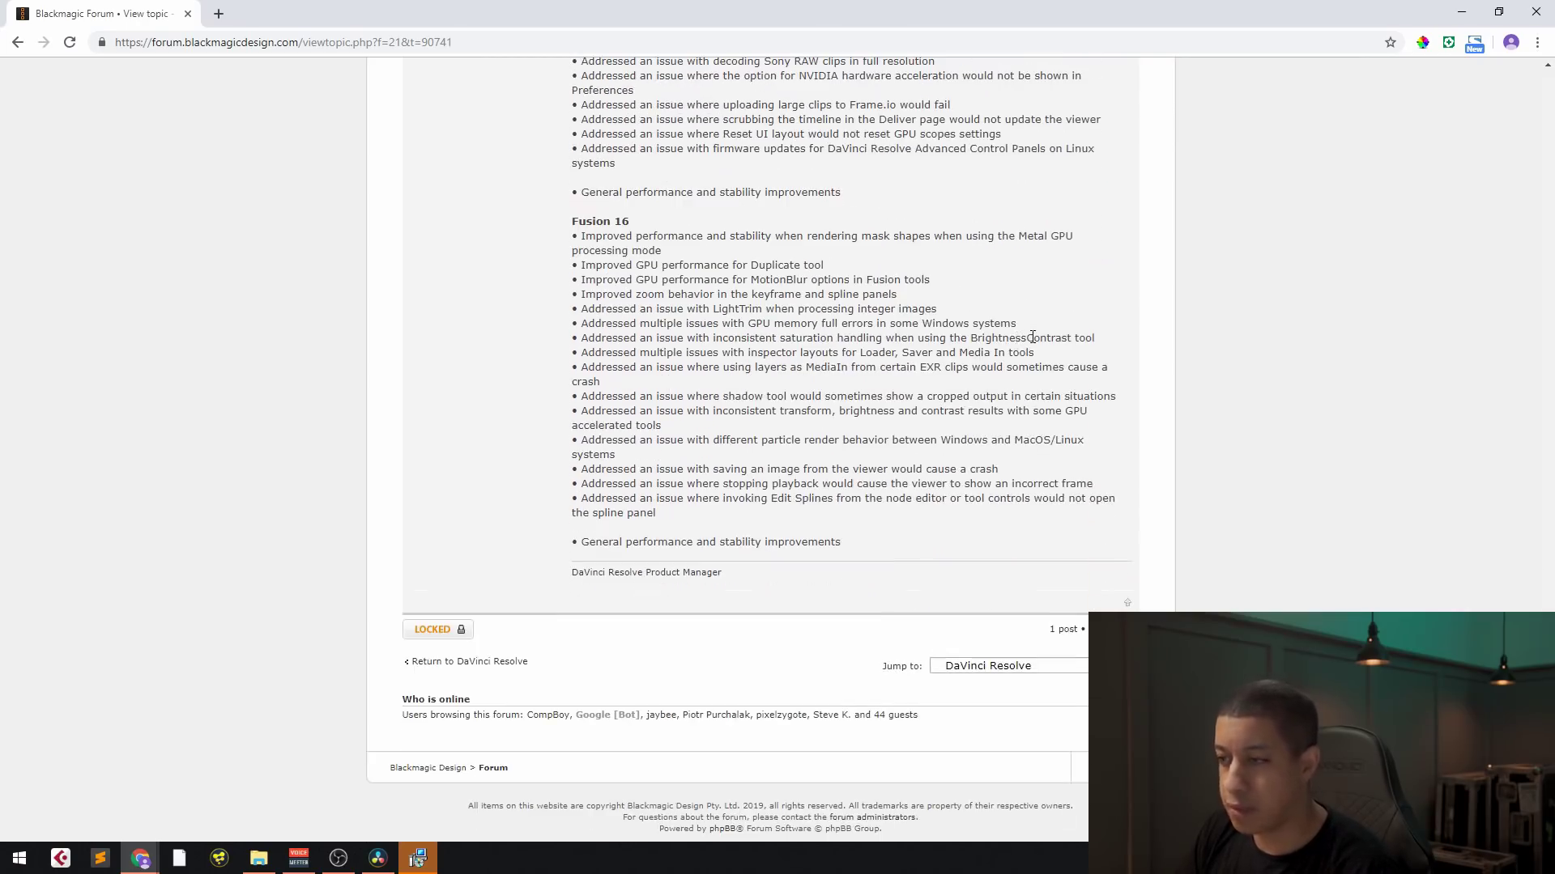
{"action": "scroll", "coordinate": [994, 324], "scroll_direction": "up", "scroll_amount": 10}
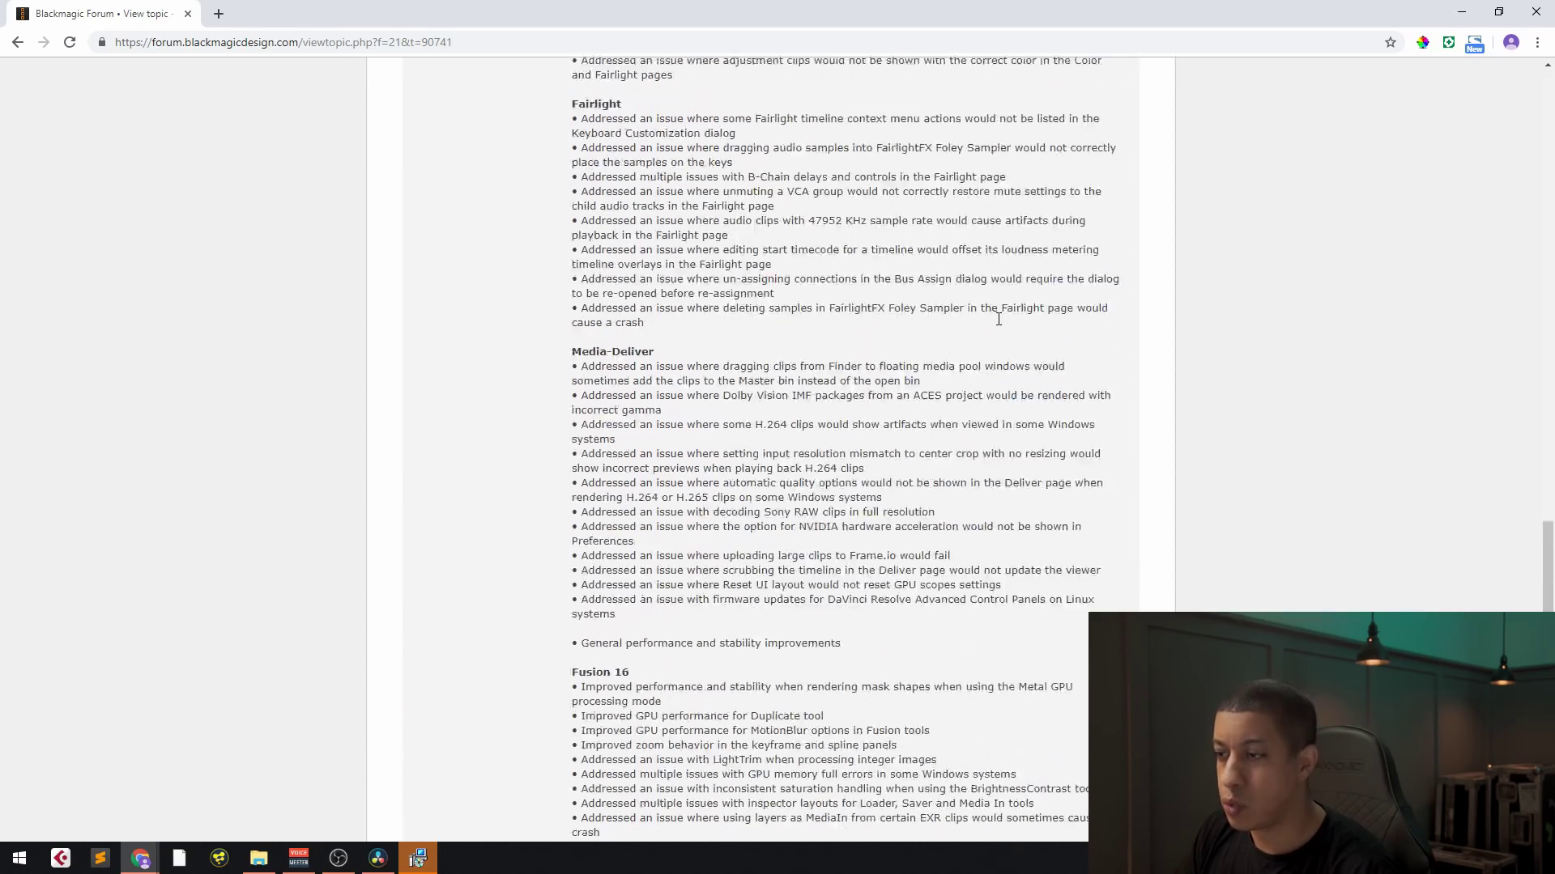
{"action": "scroll", "coordinate": [1000, 322], "scroll_direction": "up", "scroll_amount": 15}
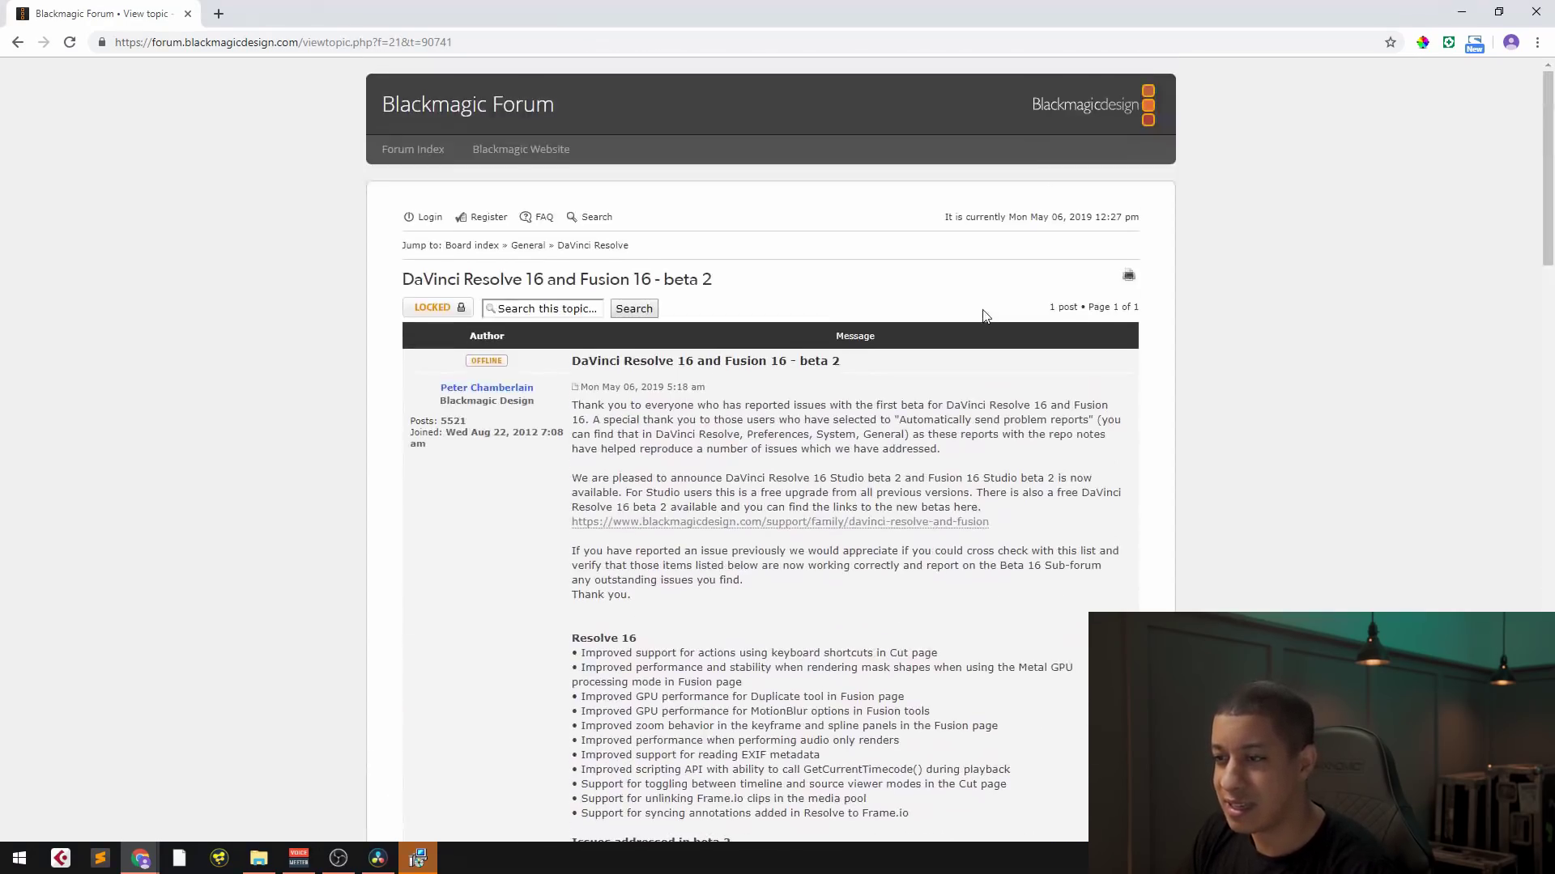
{"action": "scroll", "coordinate": [984, 316], "scroll_direction": "down", "scroll_amount": 4}
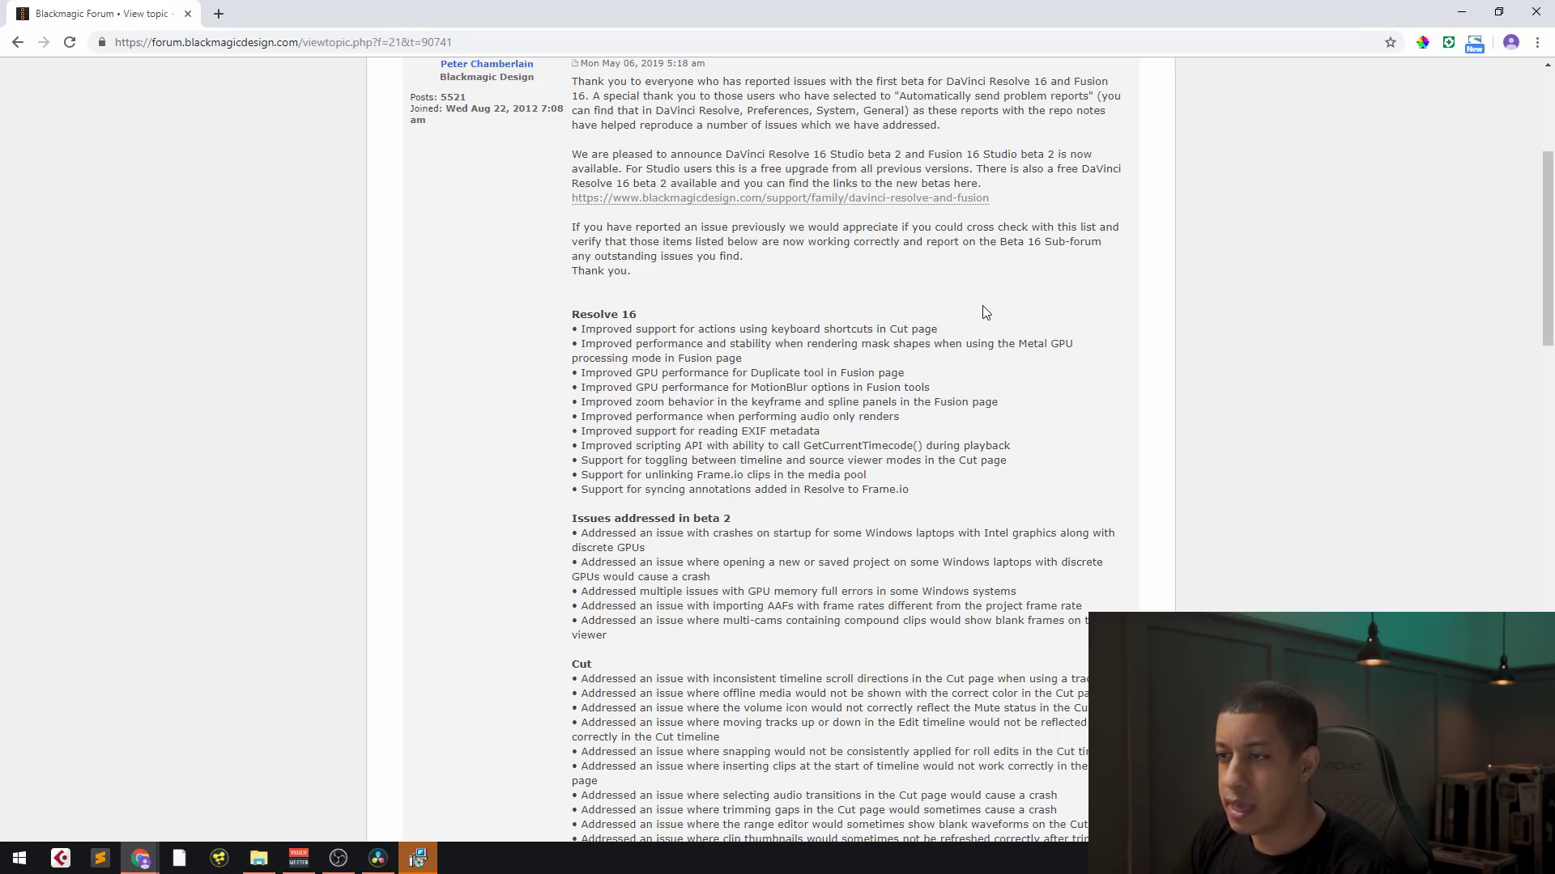
{"action": "scroll", "coordinate": [983, 311], "scroll_direction": "down", "scroll_amount": 1}
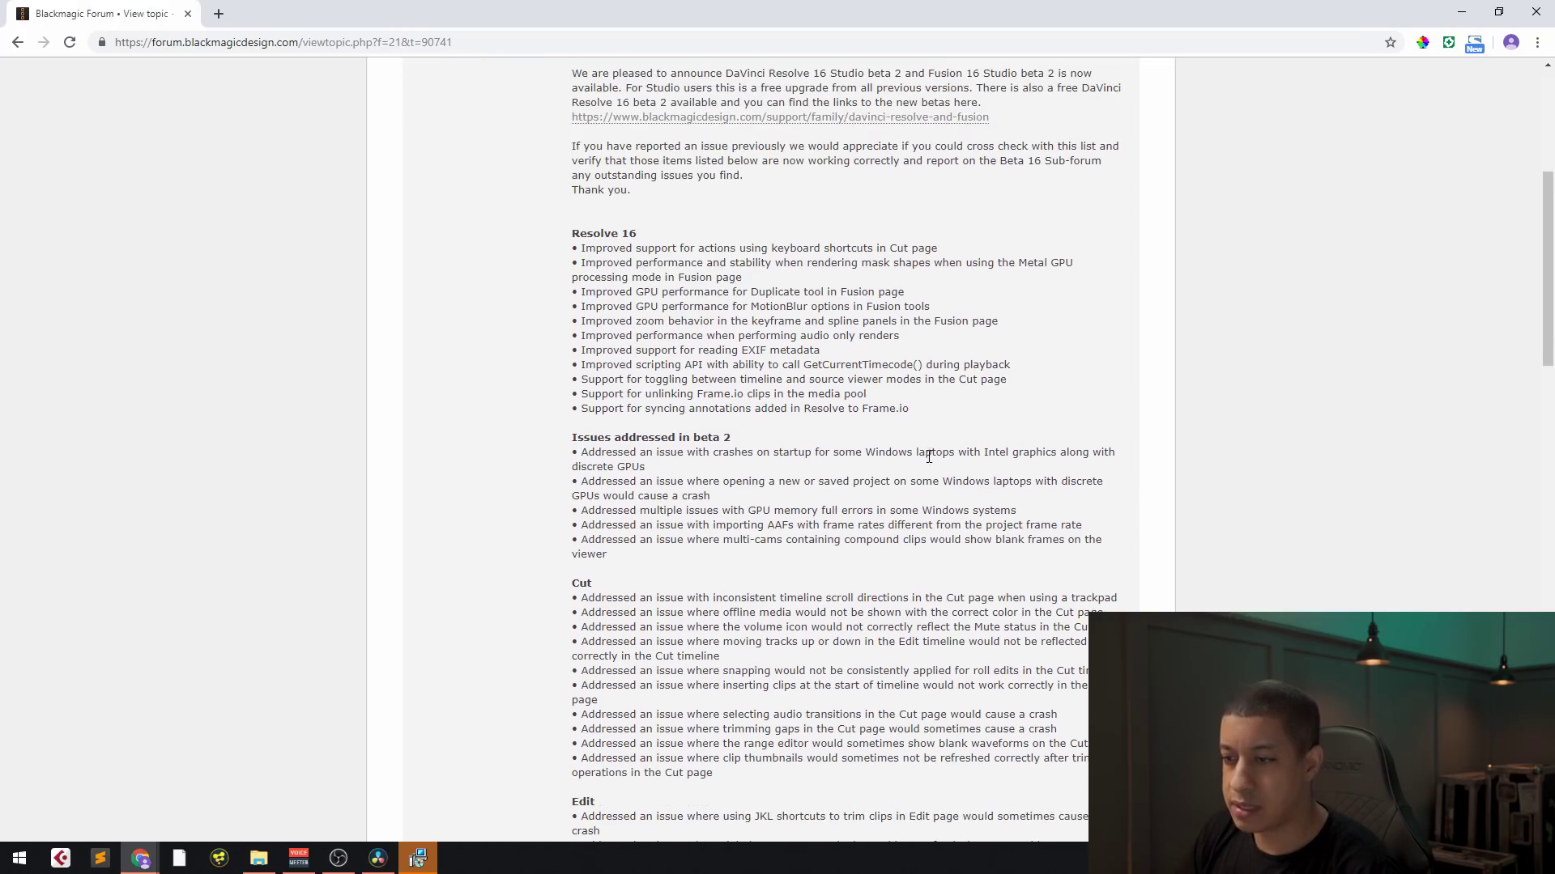
Step: Finish the setup wizard, then try the old Resolve shortcut and dismiss its can't-open warning
{"action": "left_click", "coordinate": [418, 856]}
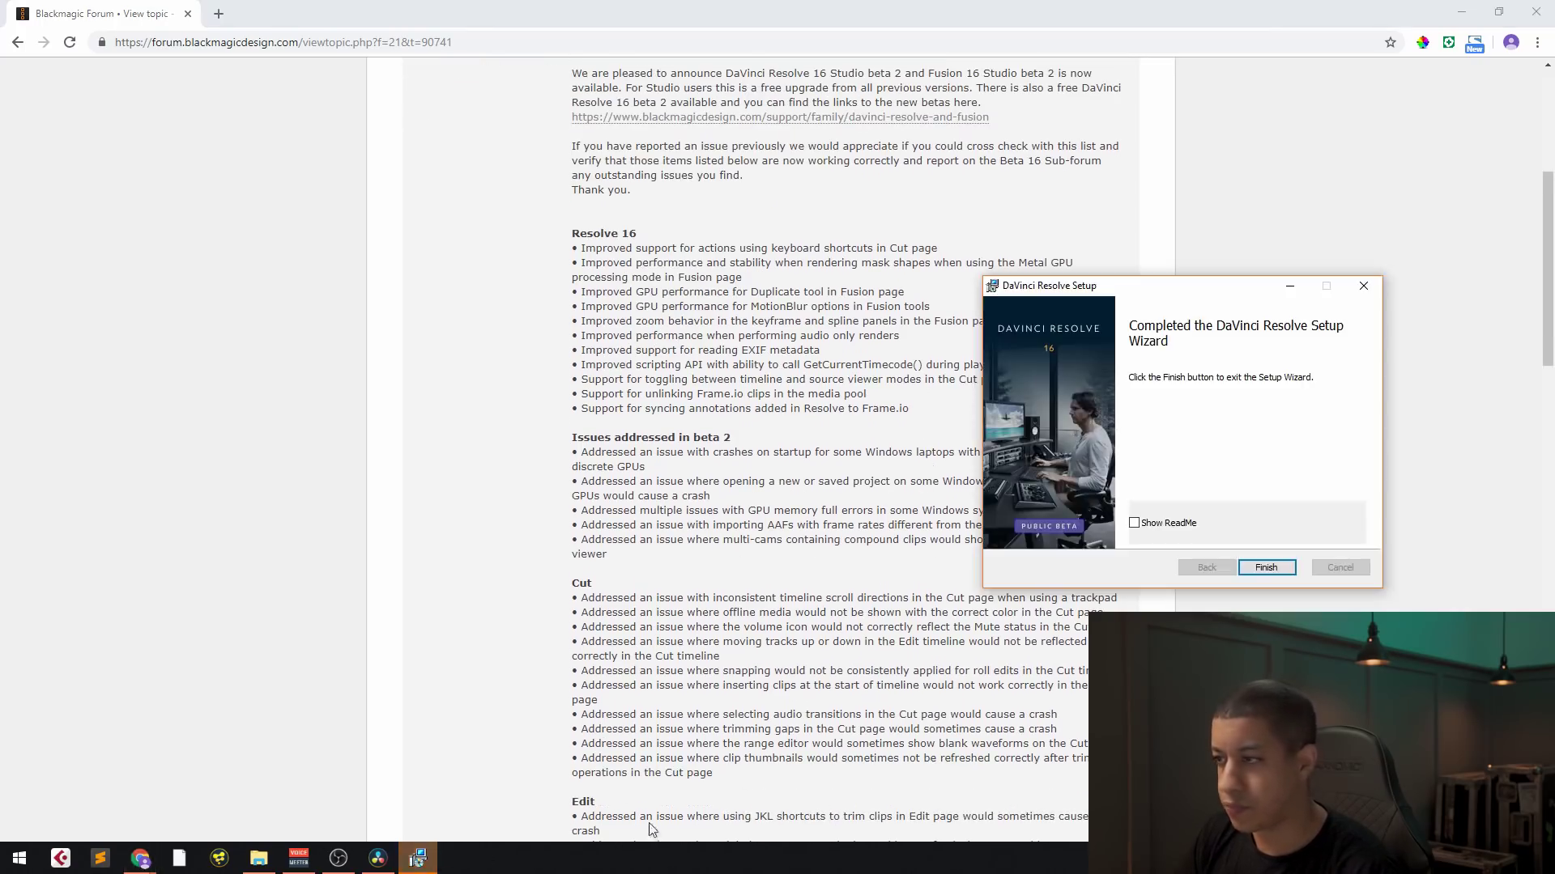
{"action": "left_click", "coordinate": [1267, 569]}
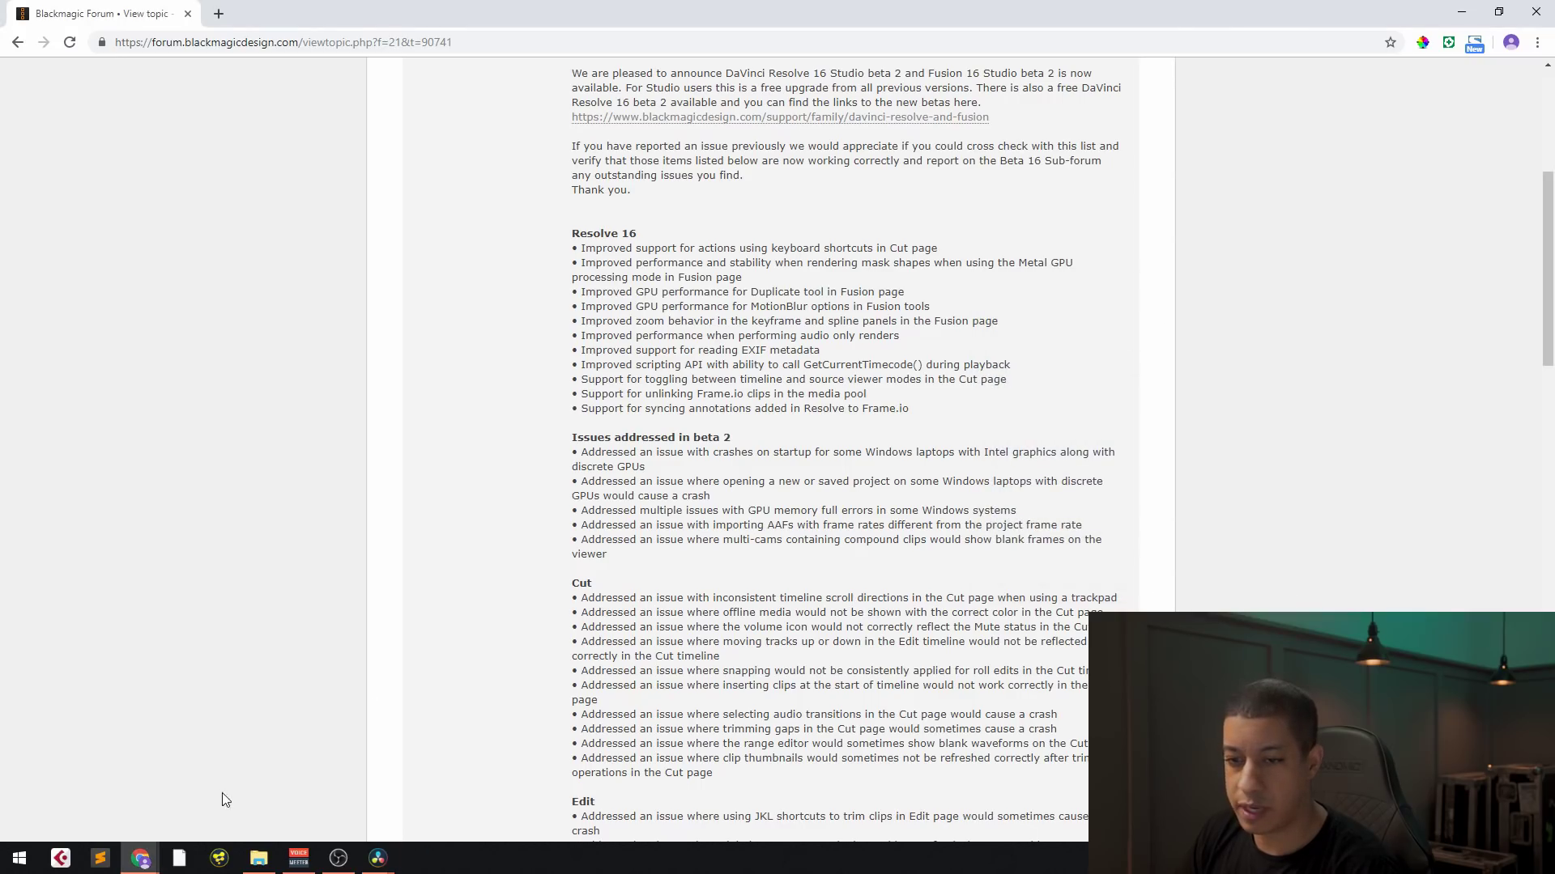
{"action": "left_click", "coordinate": [180, 860]}
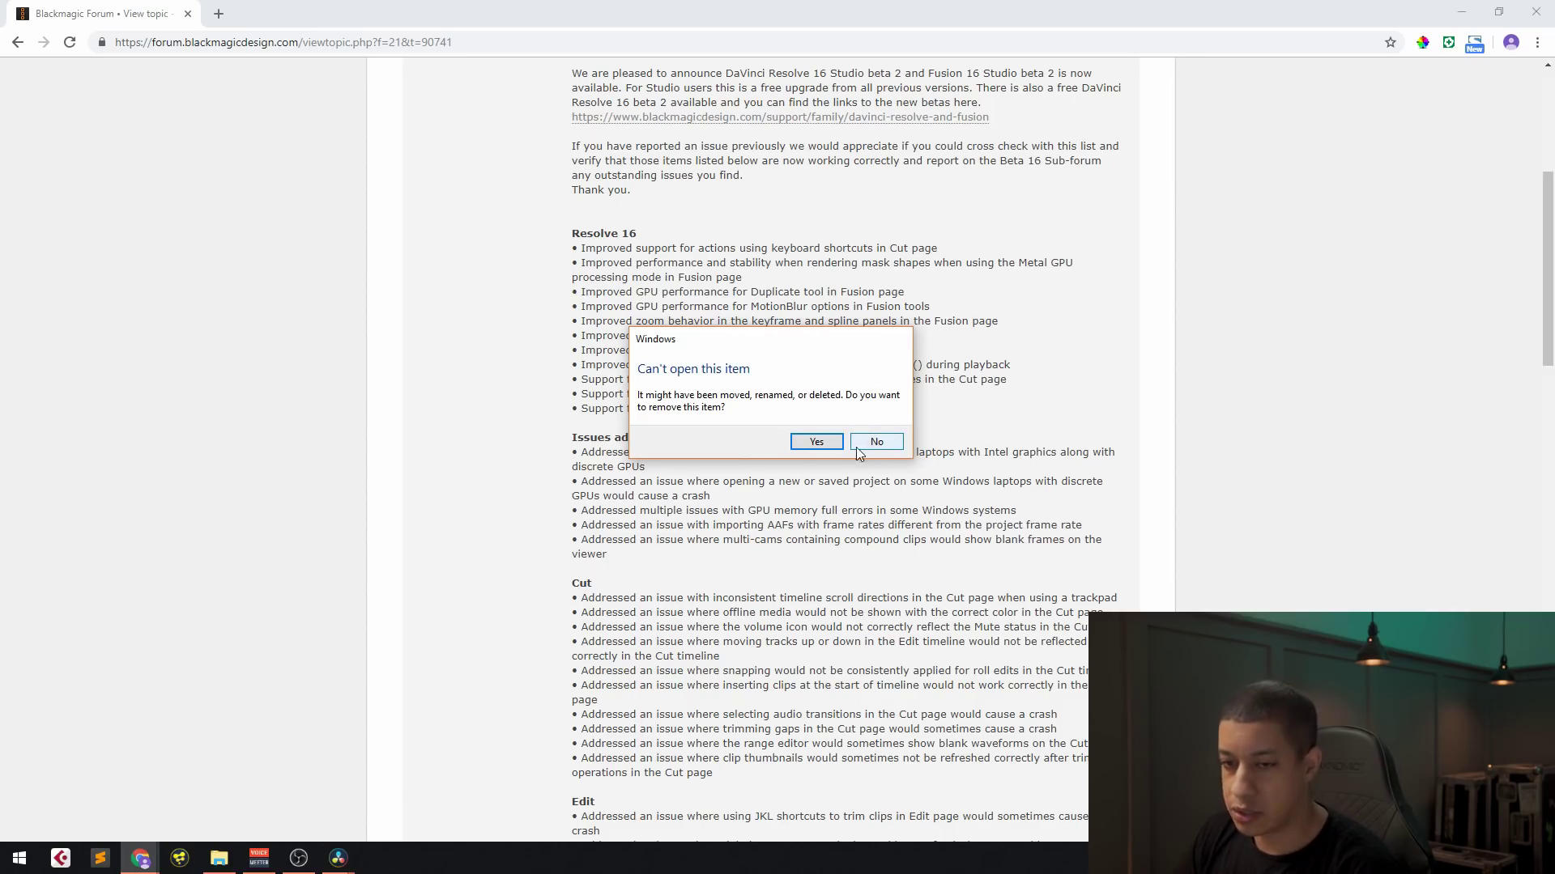
{"action": "left_click", "coordinate": [872, 446]}
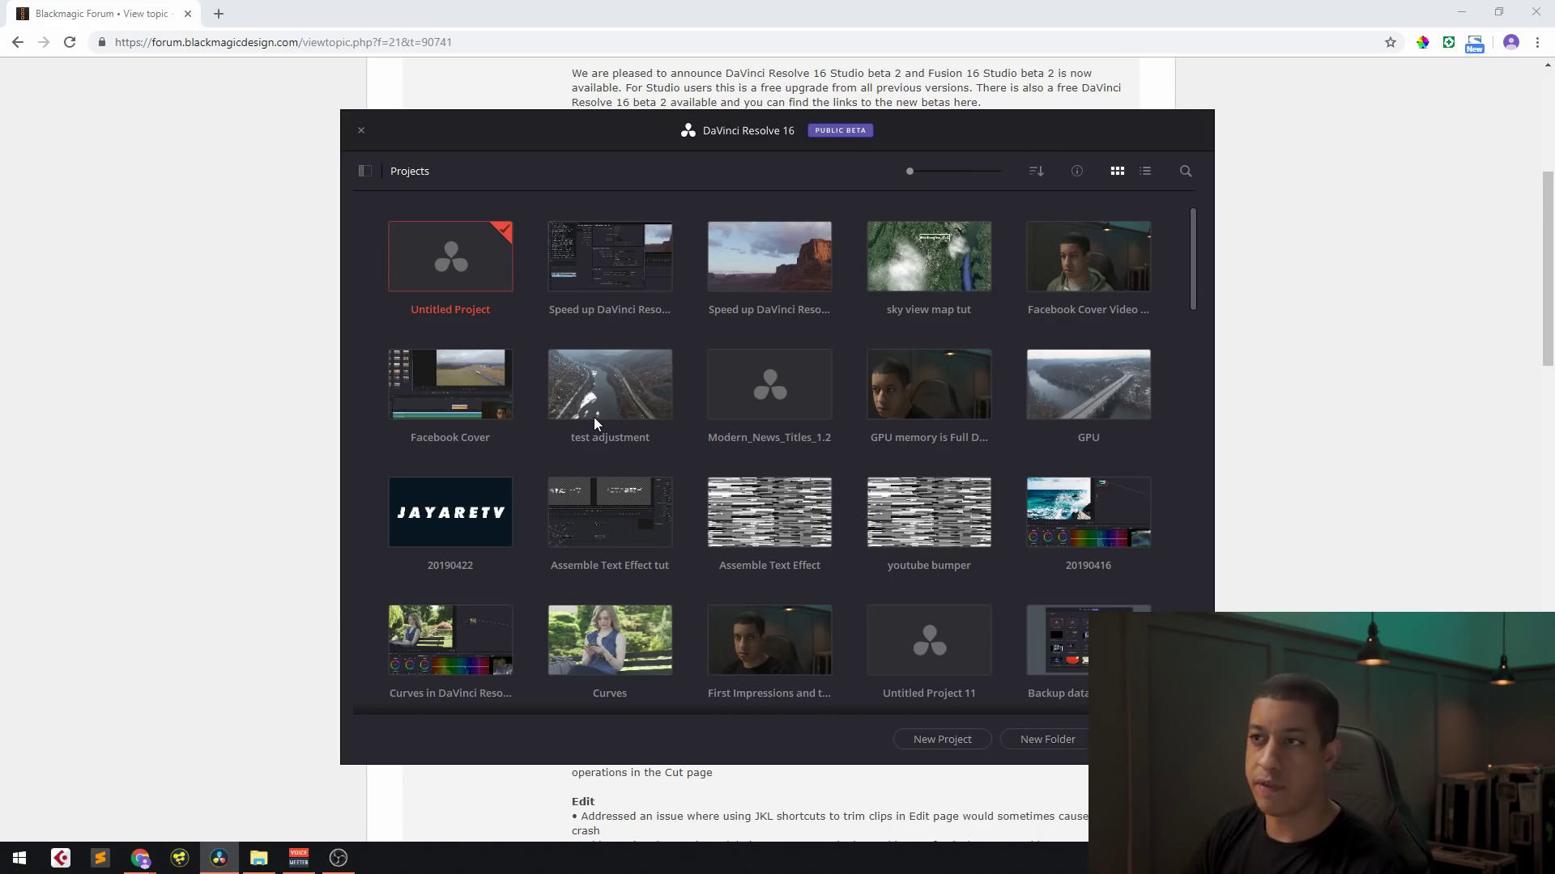
Step: Open Untitled Project and confirm through Check for Updates that Resolve is up to date
{"action": "double_click", "coordinate": [432, 262]}
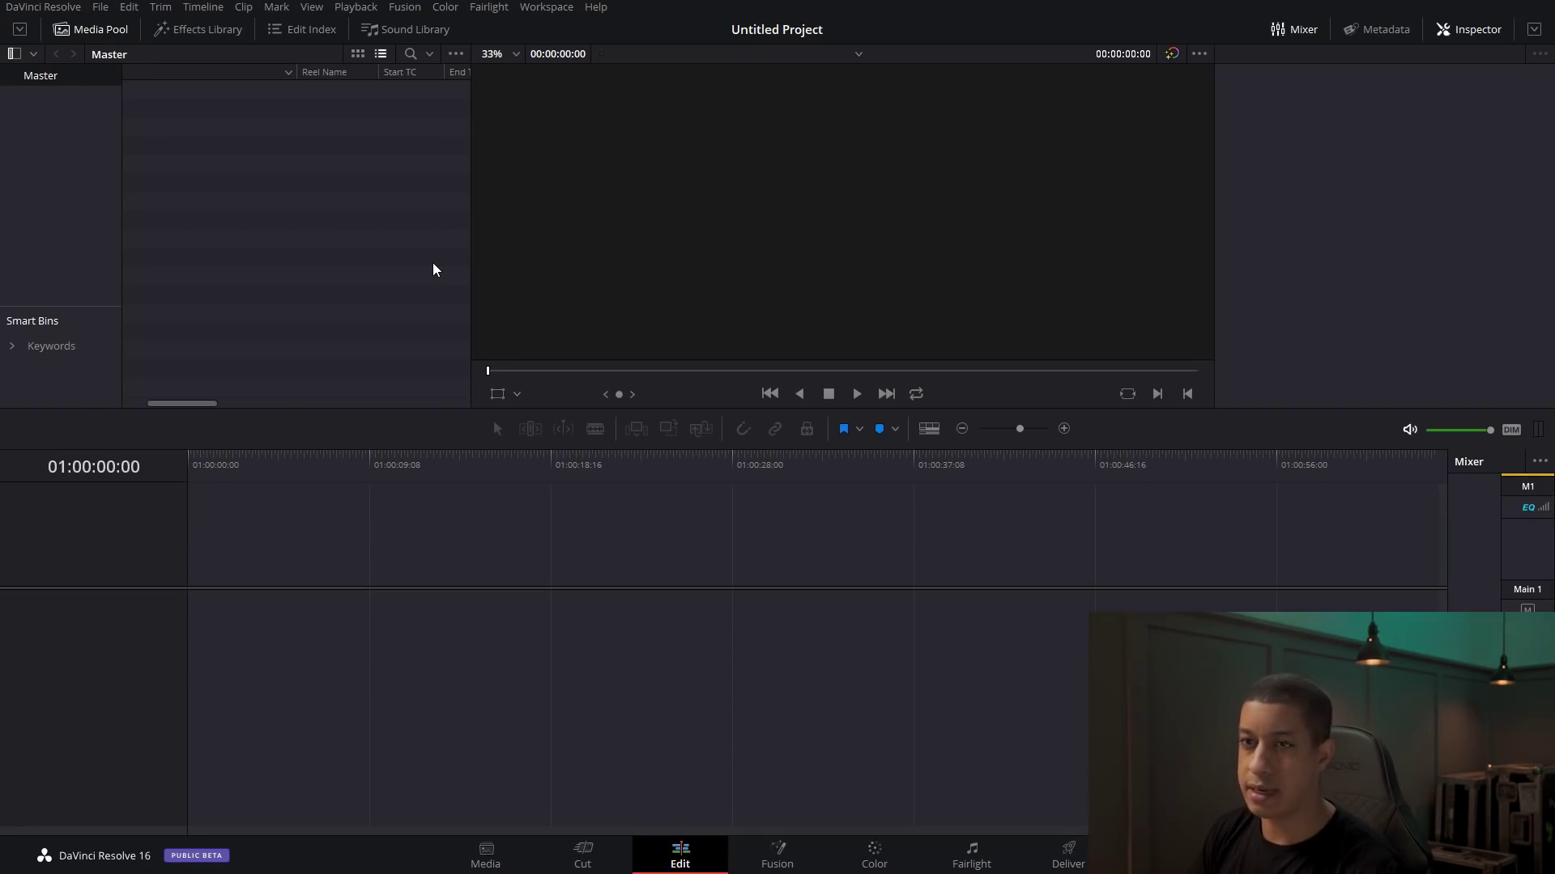
{"action": "left_click", "coordinate": [44, 7]}
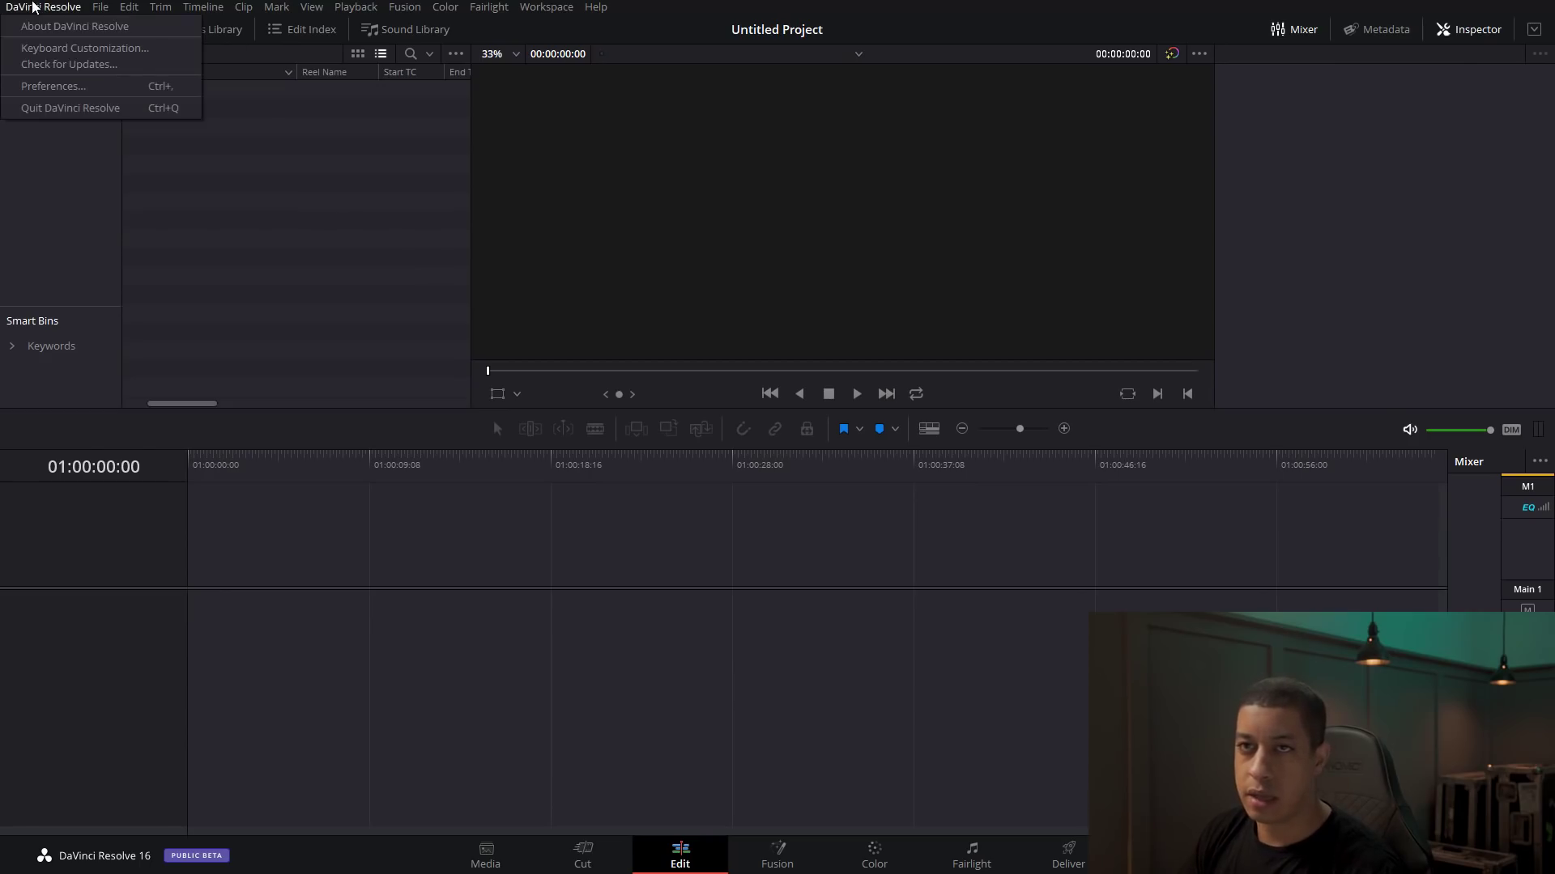
{"action": "left_click", "coordinate": [69, 68]}
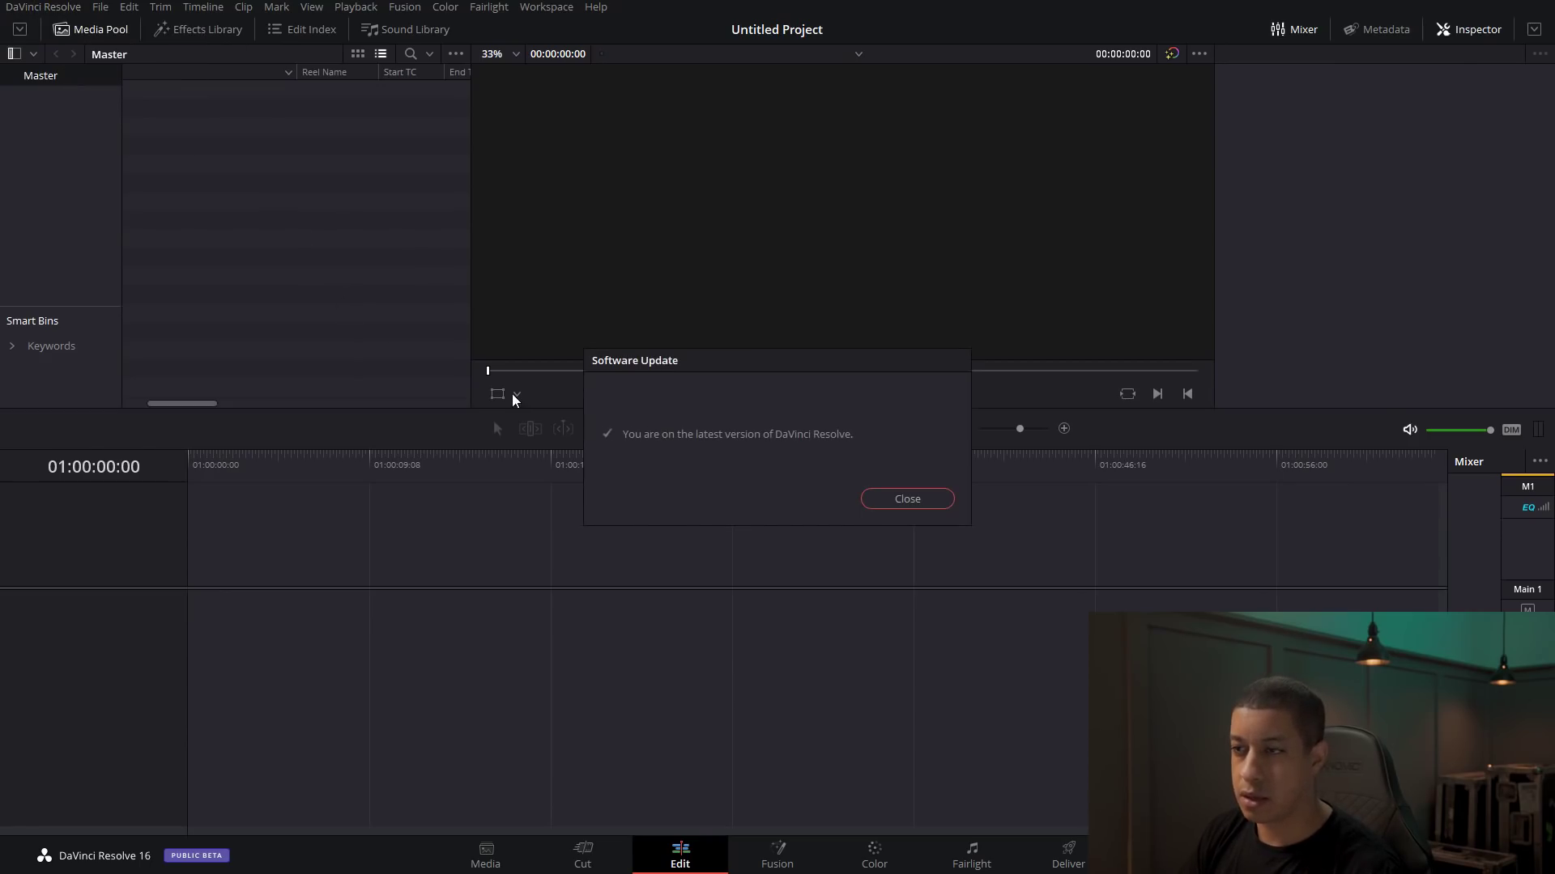
{"action": "left_click", "coordinate": [883, 499]}
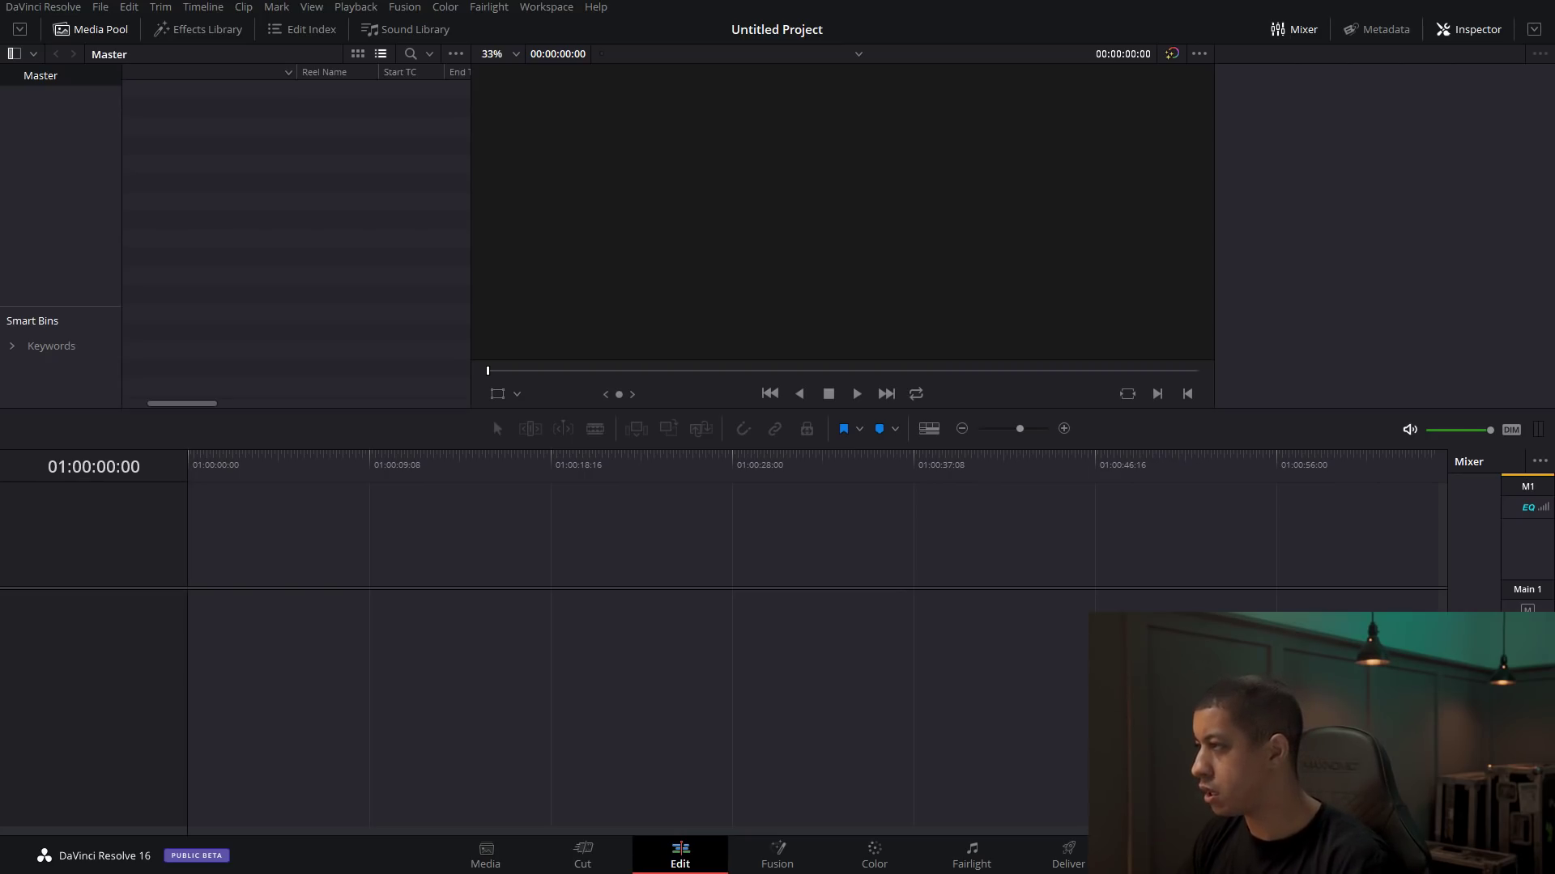
Step: Drag two MP3s onto track A1 of a new timeline, then delete both clips
{"action": "left_click_drag", "start_coordinate": [1255, 453], "coordinate": [220, 655]}
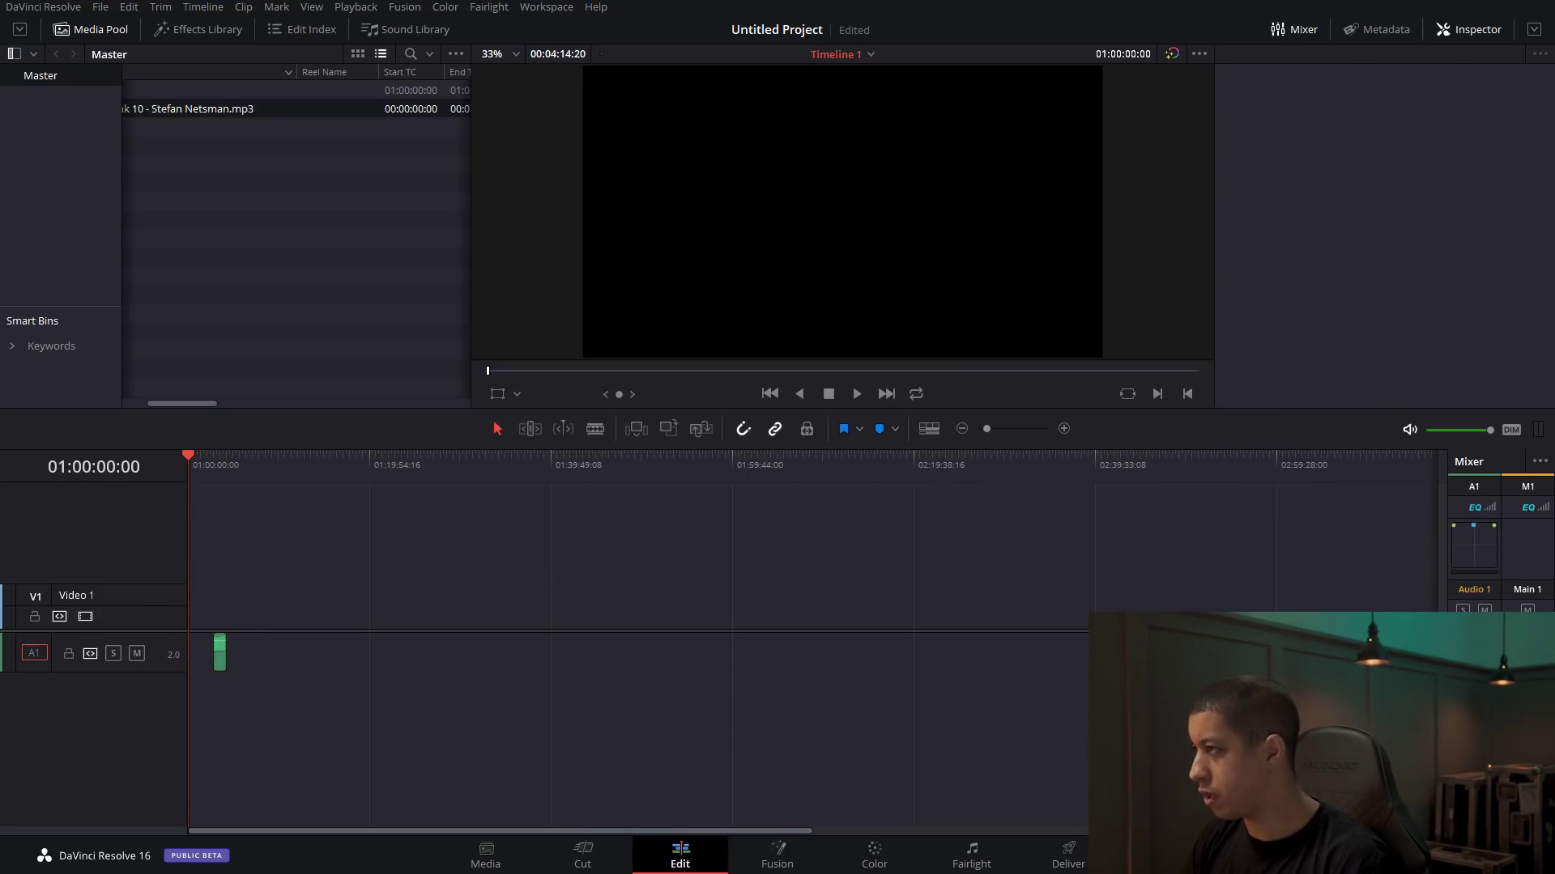
{"action": "left_click_drag", "start_coordinate": [1445, 429], "coordinate": [465, 656]}
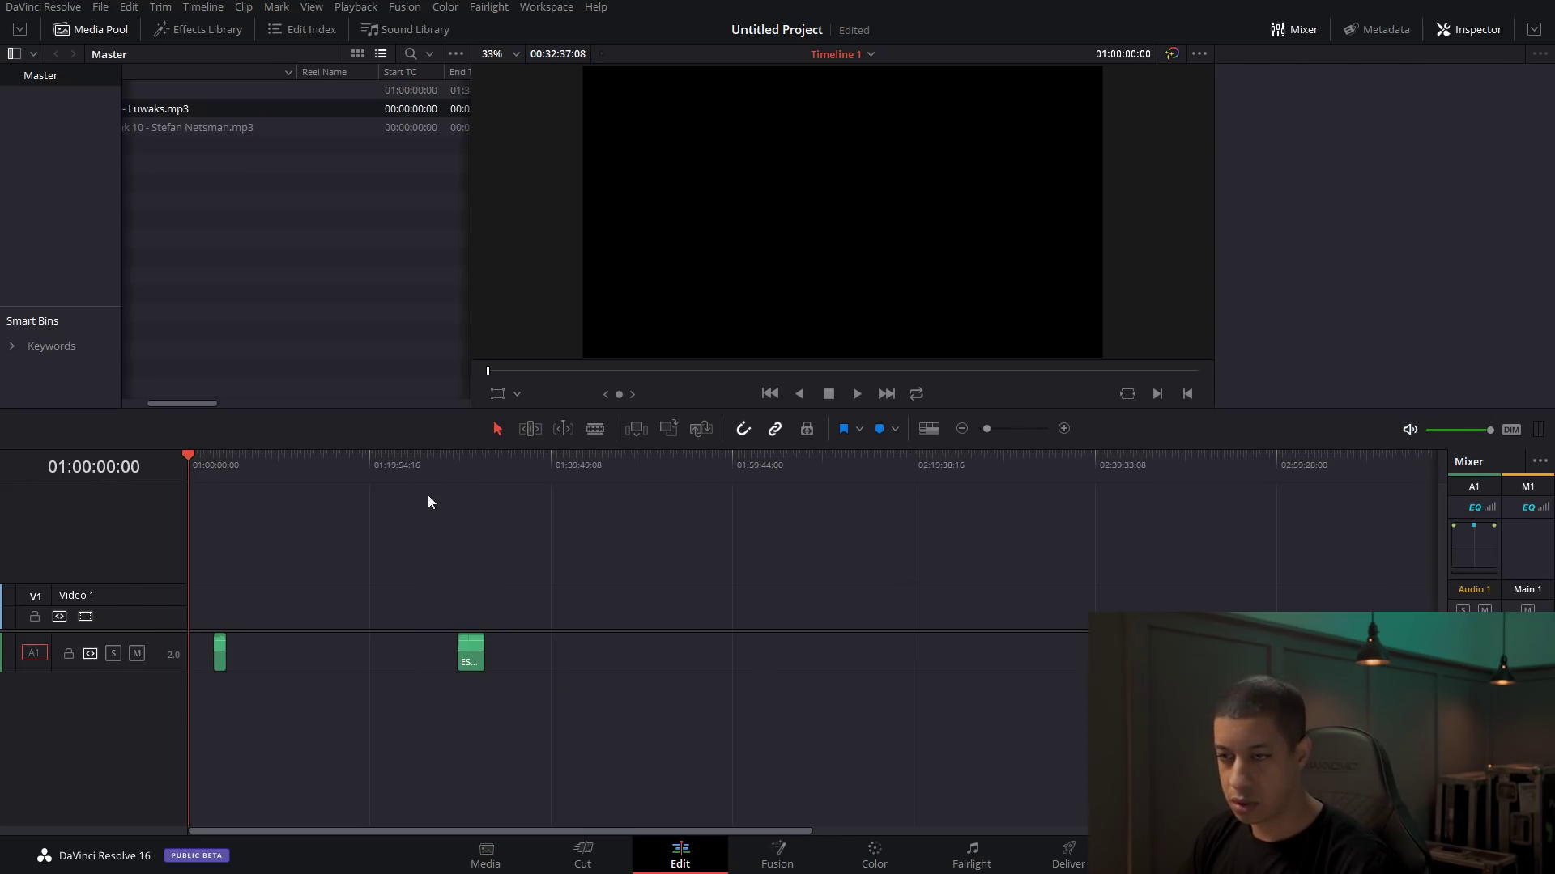
{"action": "left_click", "coordinate": [453, 478]}
{"action": "key", "text": "ctrl+equal"}
{"action": "key", "text": "ctrl+equal"}
{"action": "key", "text": "ctrl+equal"}
{"action": "key", "text": "ctrl+equal"}
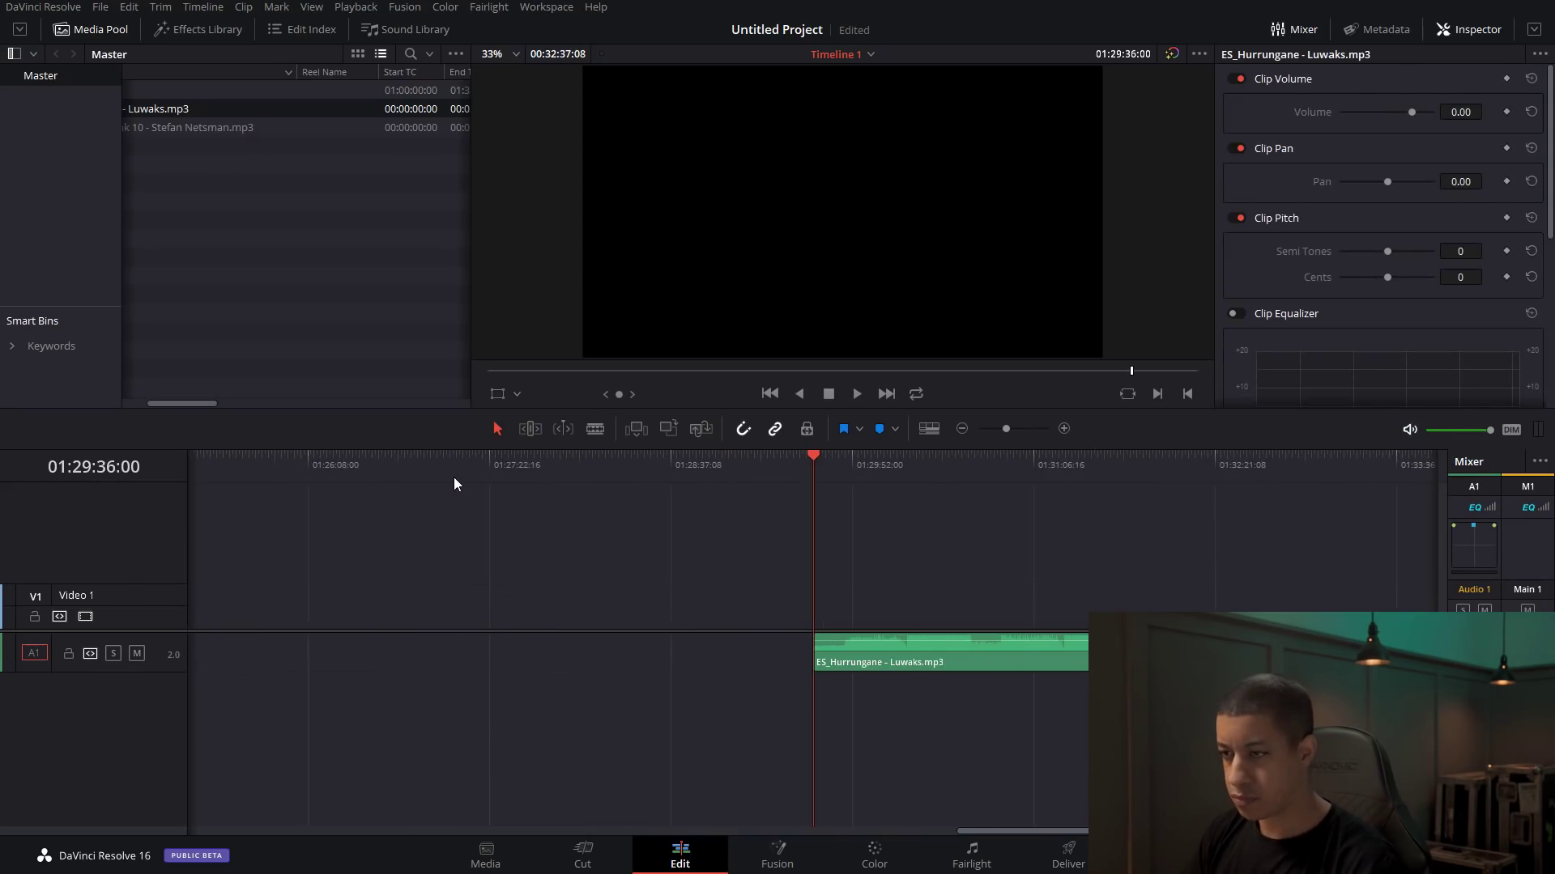
{"action": "key", "text": "ctrl+minus"}
{"action": "key", "text": "ctrl+minus"}
{"action": "key", "text": "ctrl+minus"}
{"action": "key", "text": "ctrl+minus"}
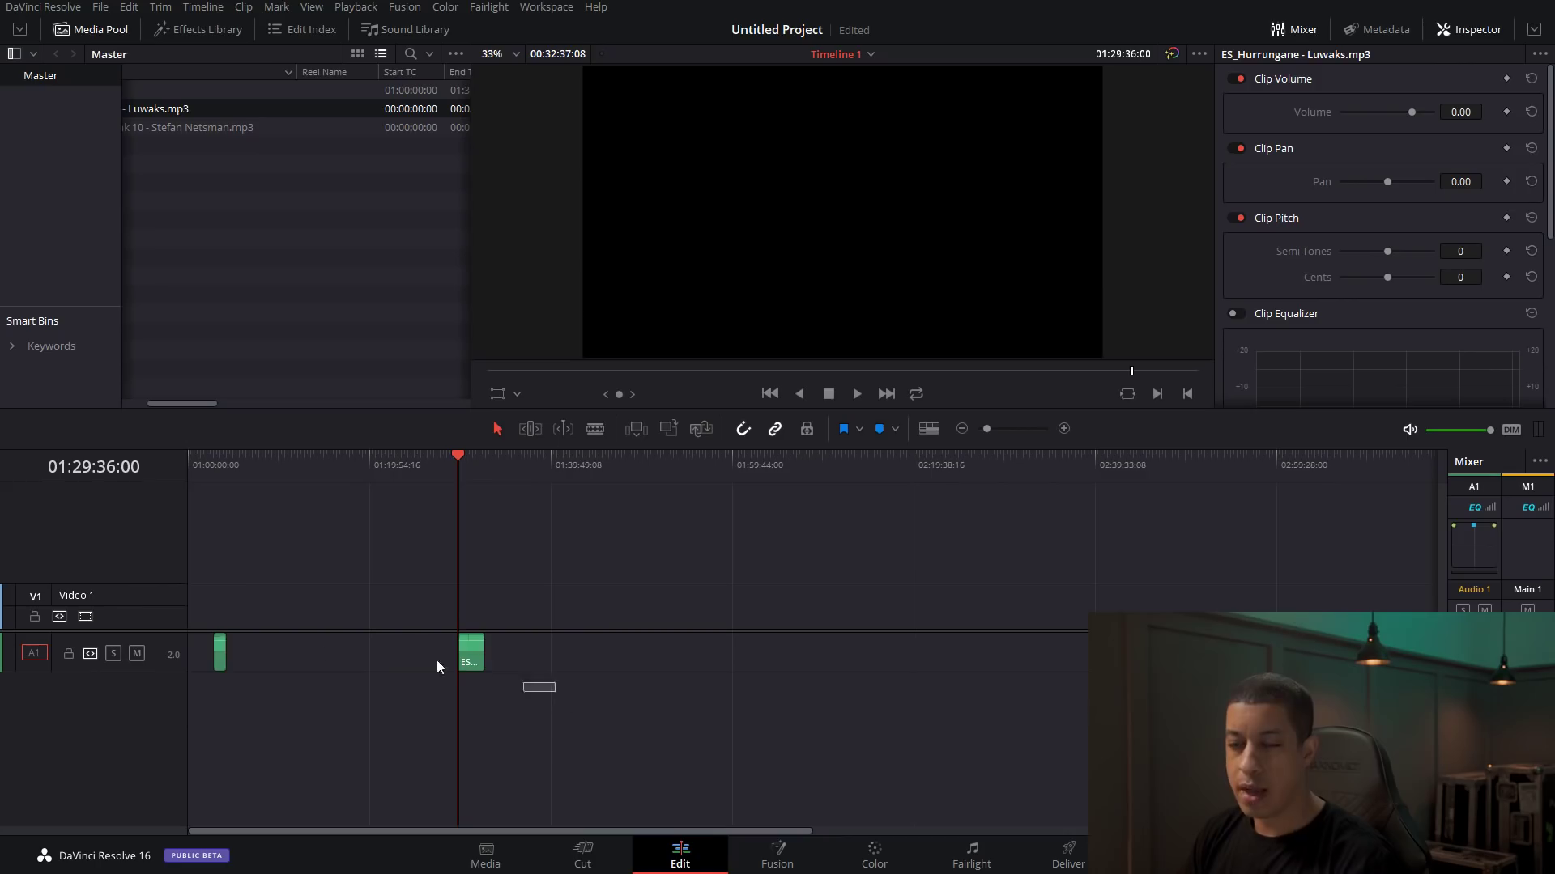
{"action": "left_click_drag", "start_coordinate": [435, 659], "coordinate": [192, 639]}
{"action": "key", "text": "Delete"}
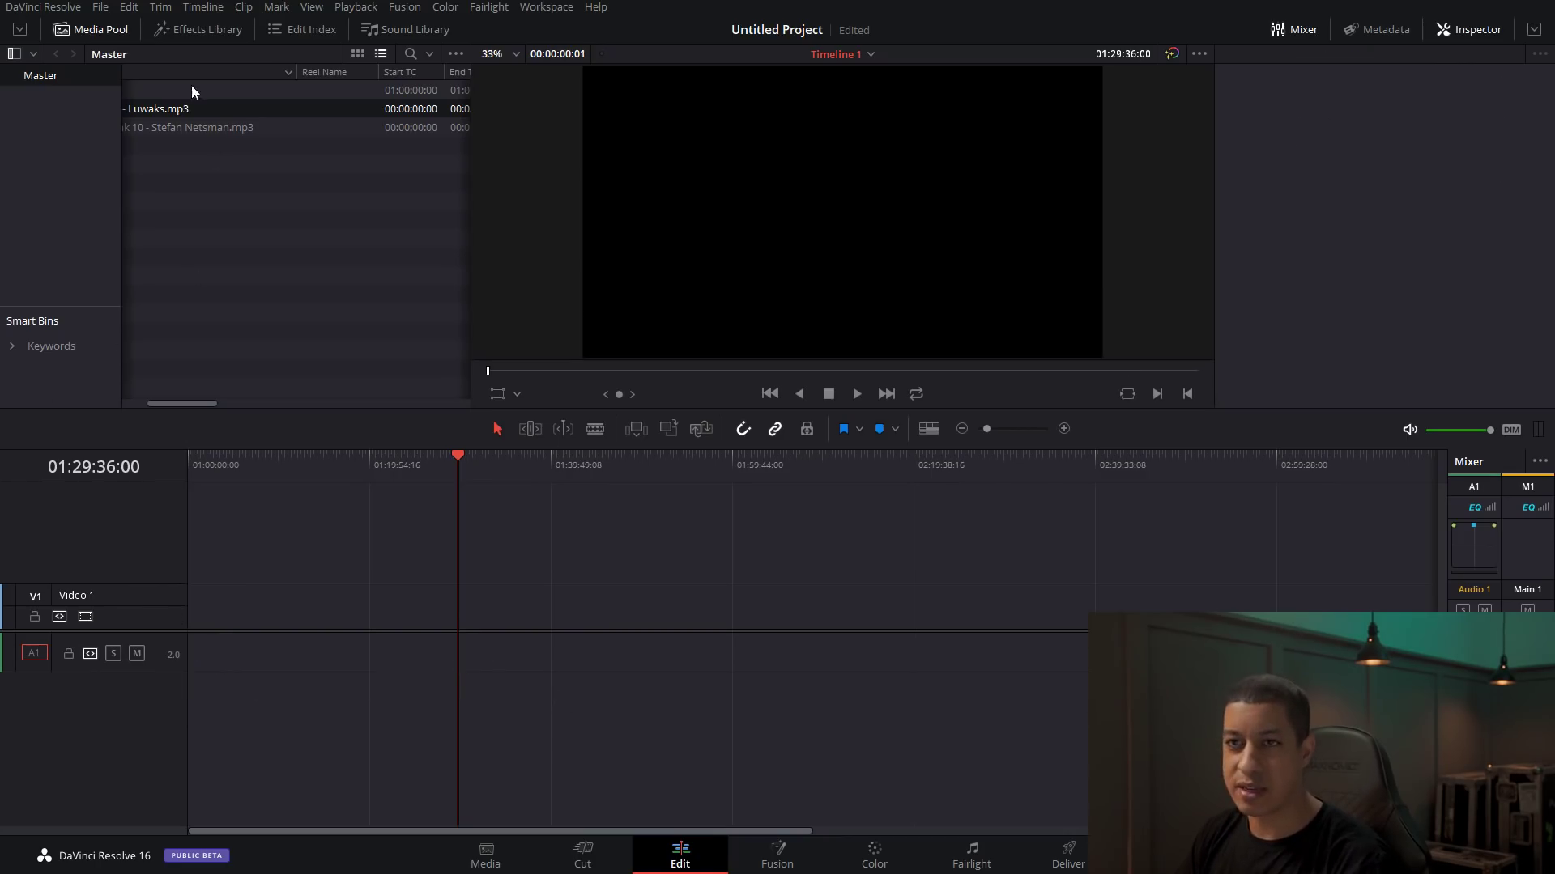
Step: Place ES_Hurrungane - Luwaks.mp3 on track A1 at the timeline start
{"action": "left_click", "coordinate": [141, 111]}
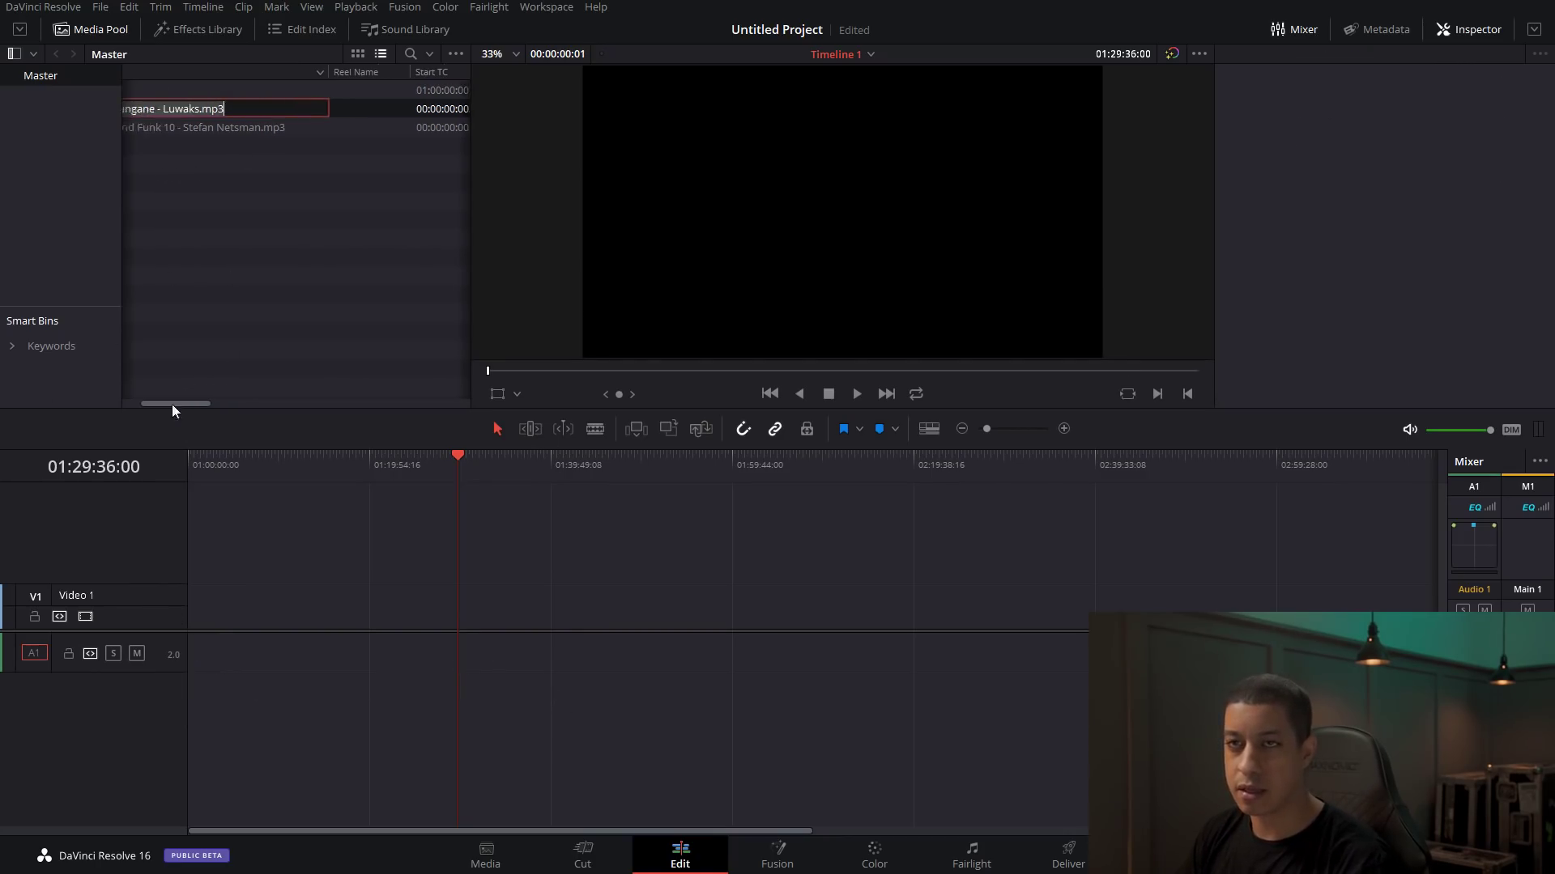
{"action": "left_click_drag", "start_coordinate": [171, 404], "coordinate": [147, 404]}
{"action": "double_click", "coordinate": [202, 109]}
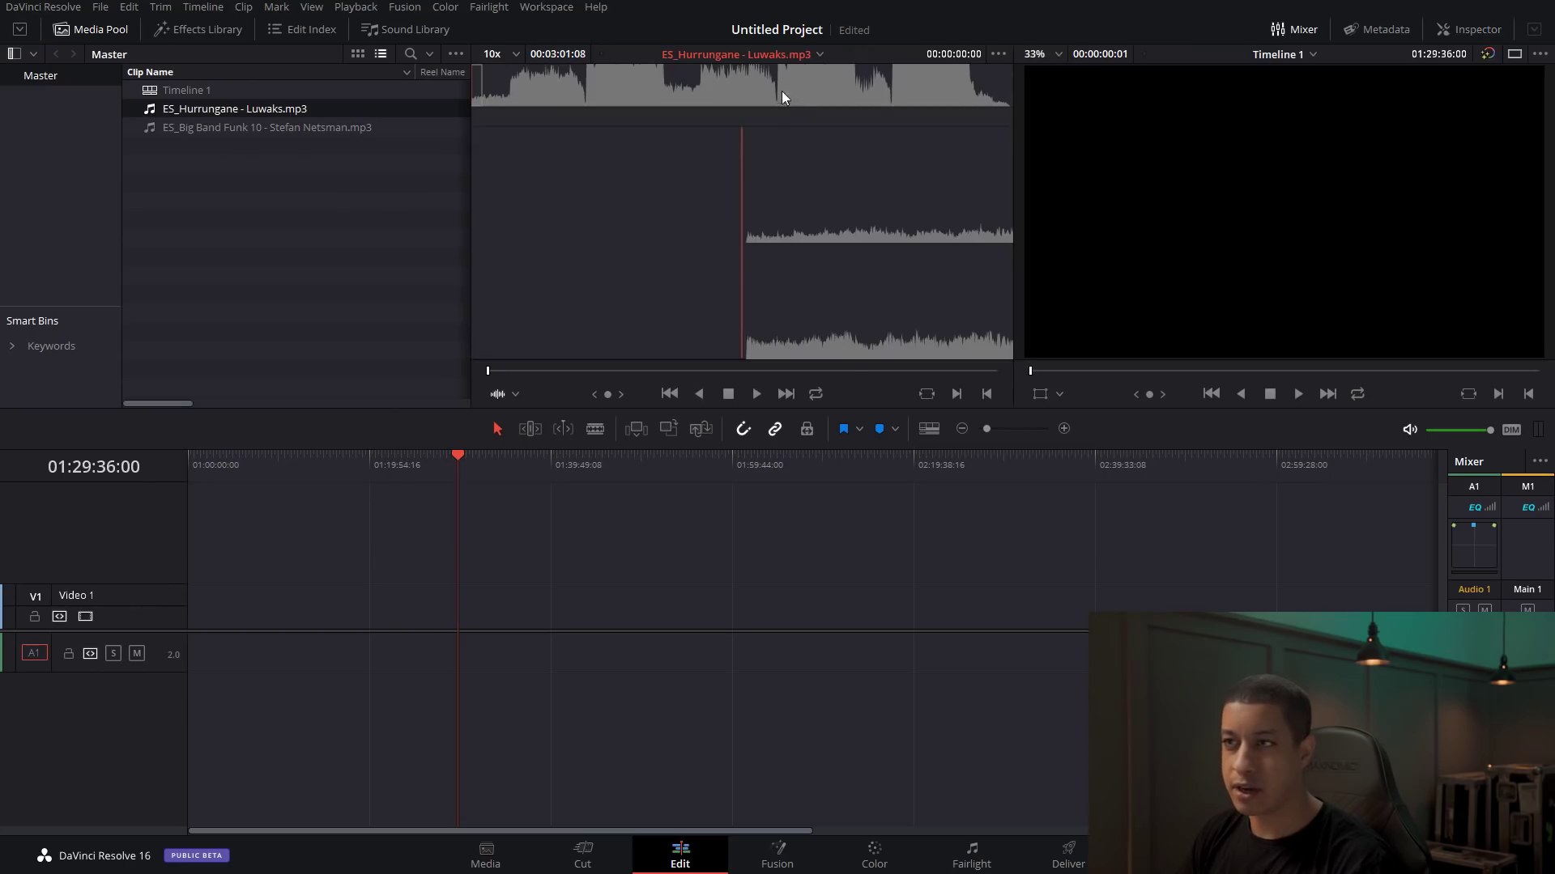
{"action": "left_click_drag", "start_coordinate": [148, 109], "coordinate": [231, 652]}
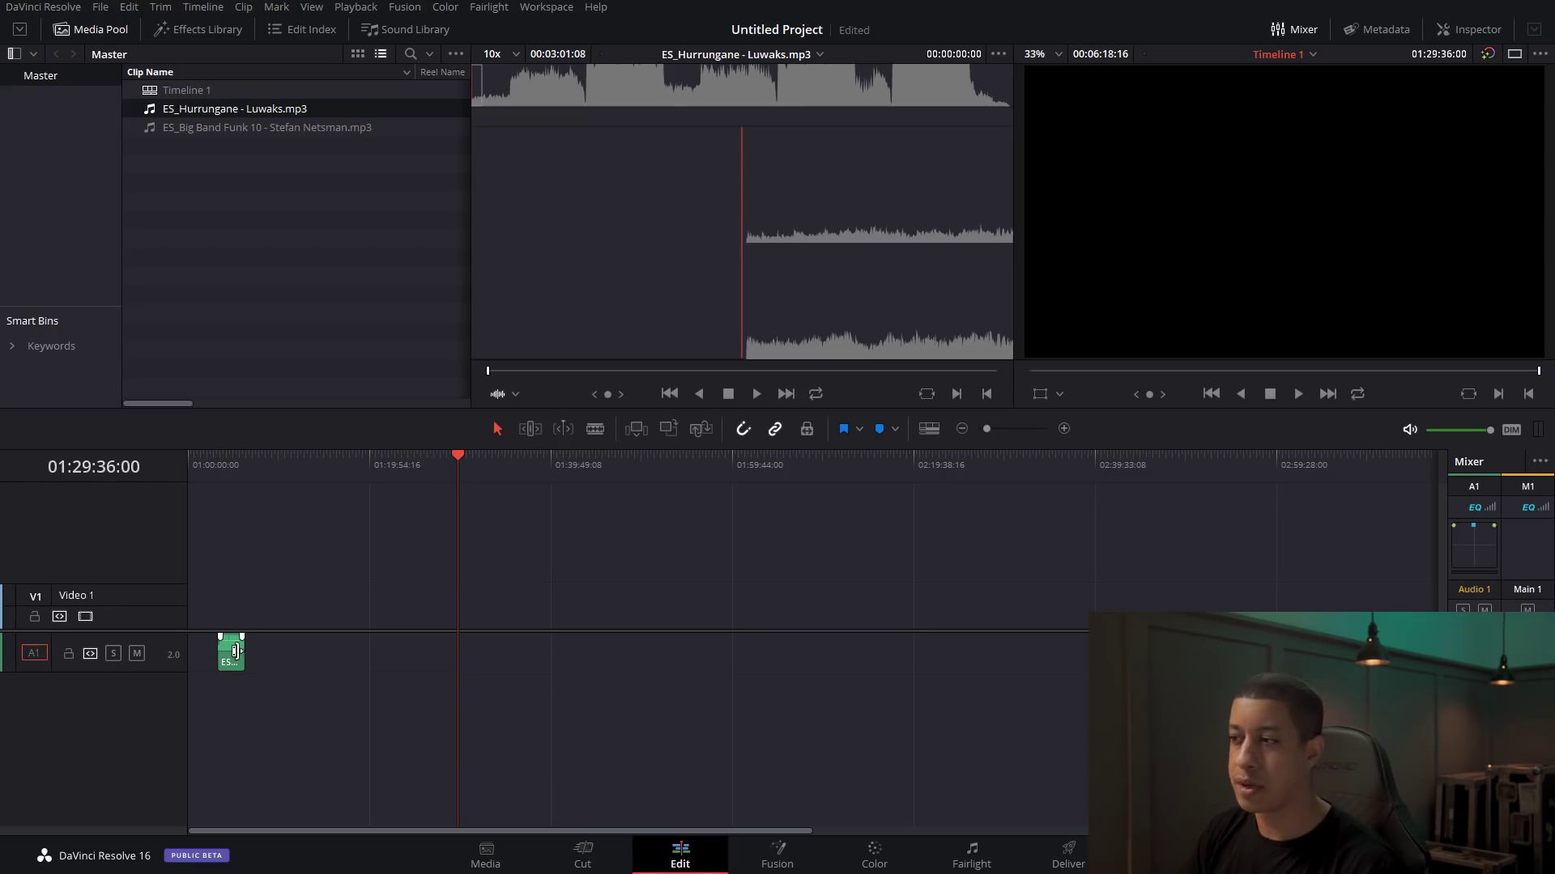
{"action": "left_click_drag", "start_coordinate": [265, 472], "coordinate": [230, 470]}
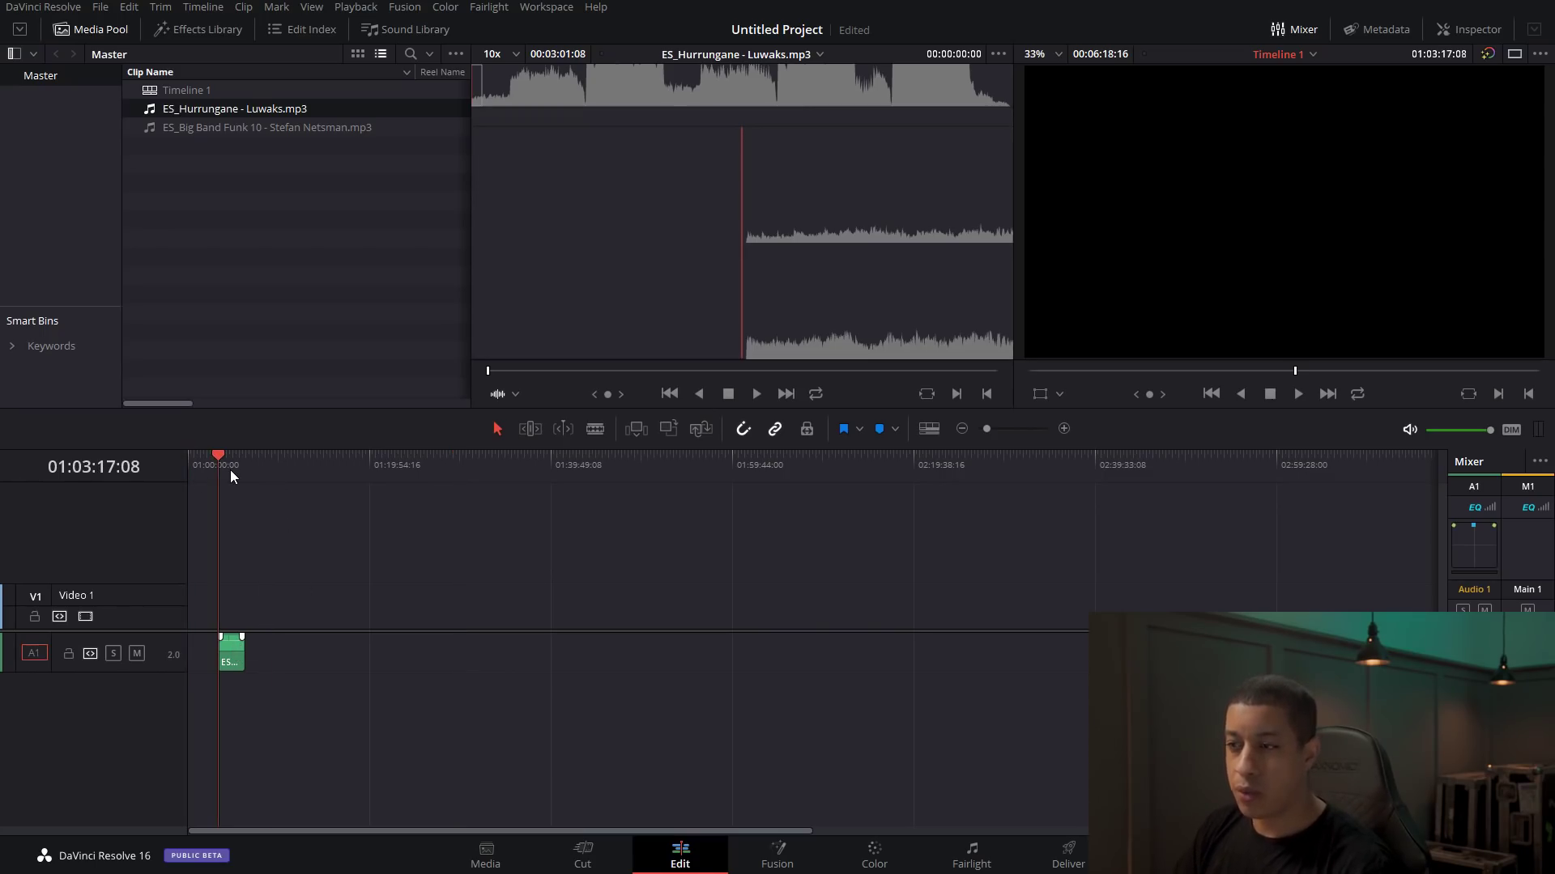